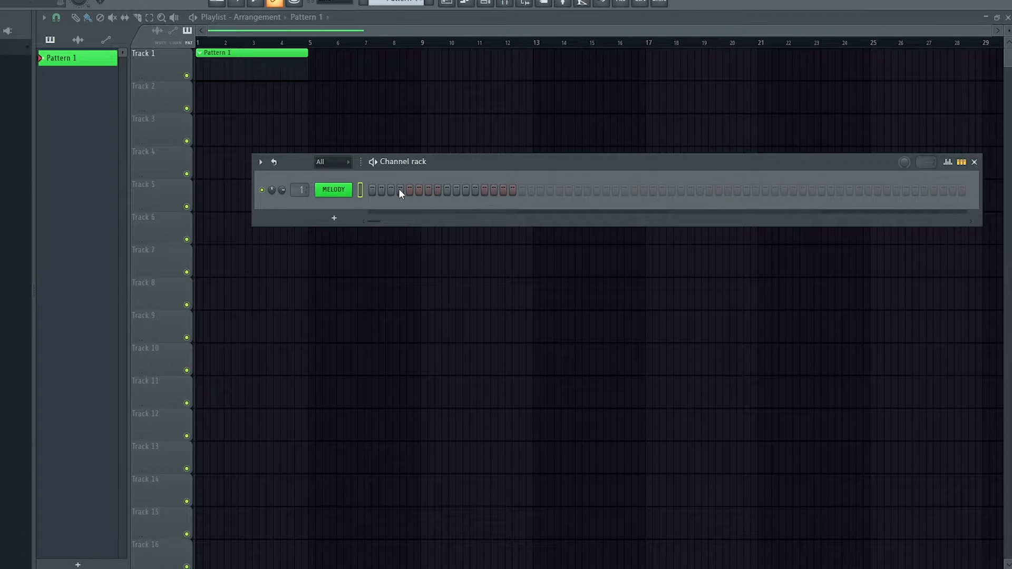
Open the piano roll of the MELODY channel.
right_click(345, 200)
left_click(369, 196)
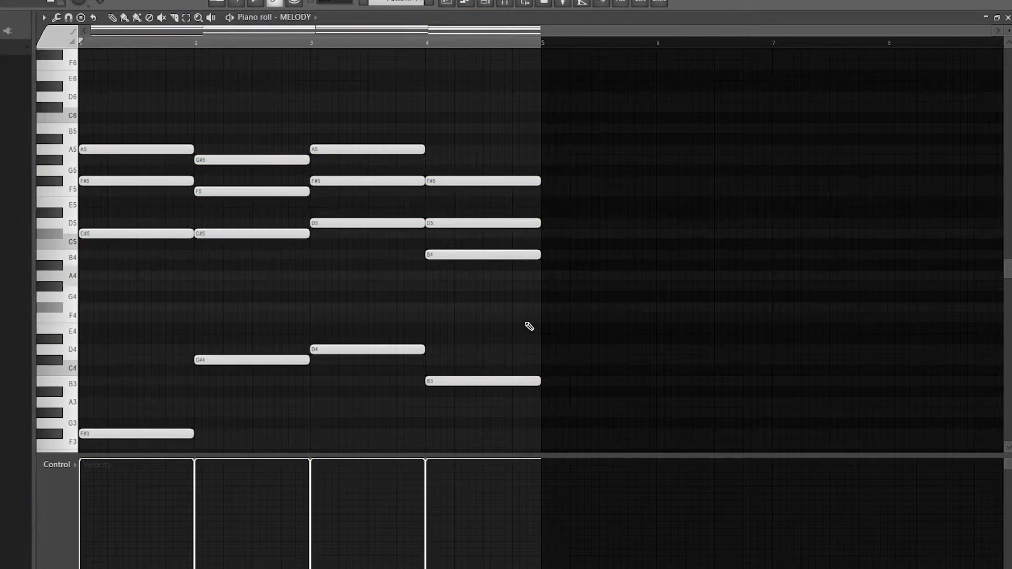
Move the high B6 note above the chords so it starts on the second beat of bar 2.
scroll(337, 124, "up", 5)
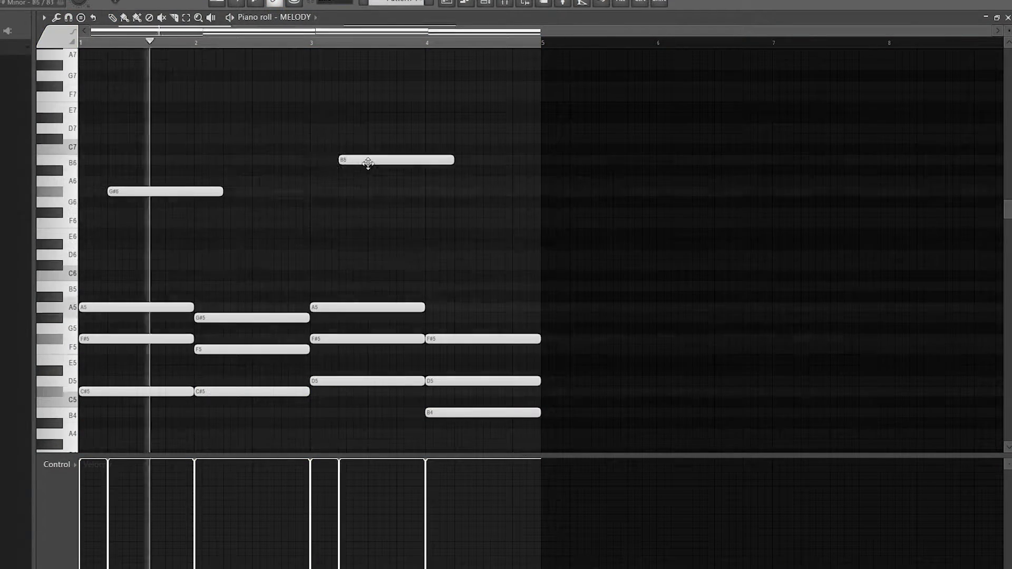
left_click_drag(368, 162, 255, 163)
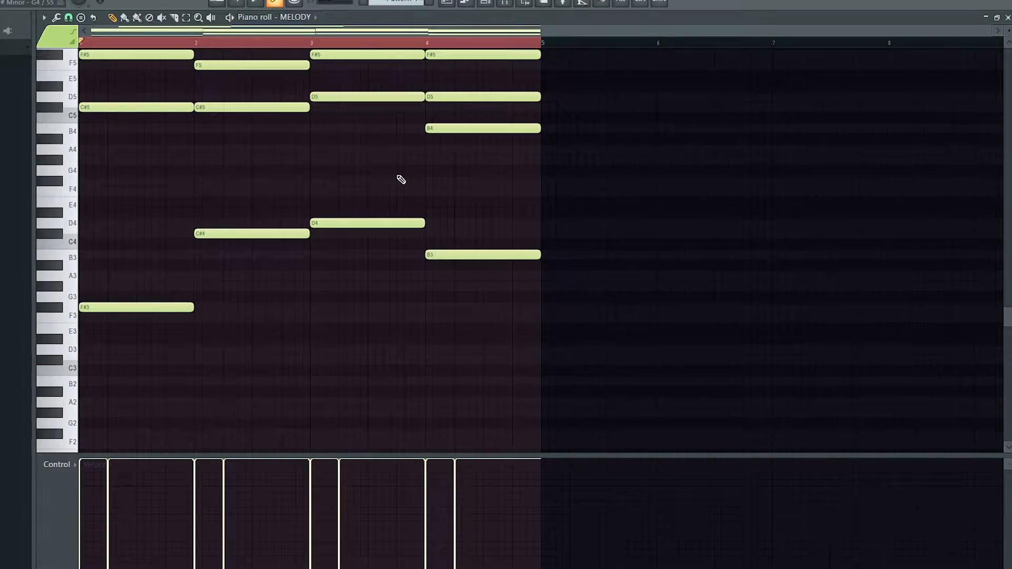
Examine the low root notes beneath the chords and the high melody notes that start on each bar's second beat.
scroll(395, 179, "up", 2)
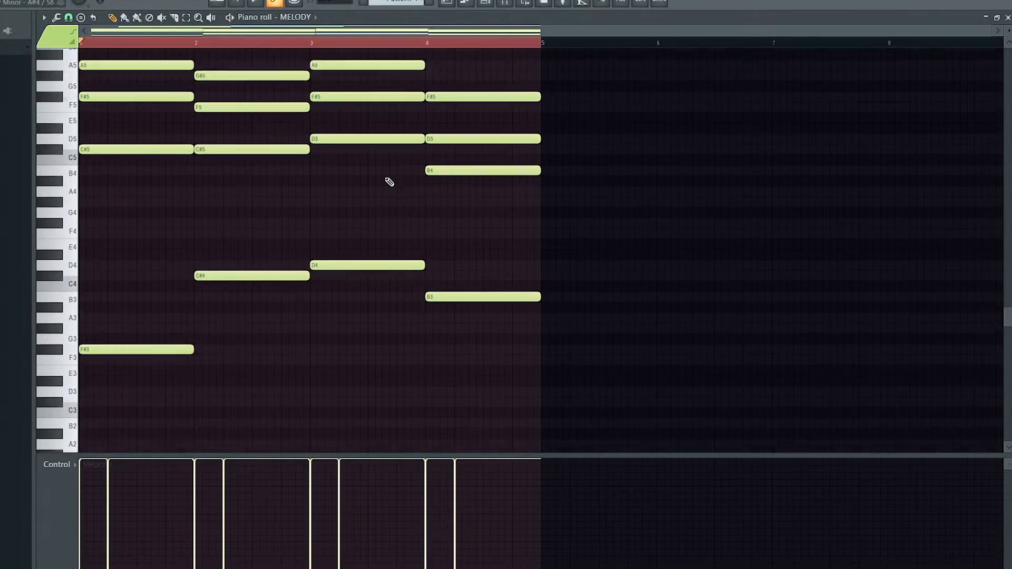
scroll(188, 336, "down", 1)
left_click_drag(142, 361, 605, 165)
scroll(441, 266, "up", 7)
mouse_move(176, 174)
left_mouse_down()
mouse_move(205, 110)
mouse_move(570, 64)
mouse_move(412, 77)
left_mouse_up()
left_click(186, 132, "ctrl+shift")
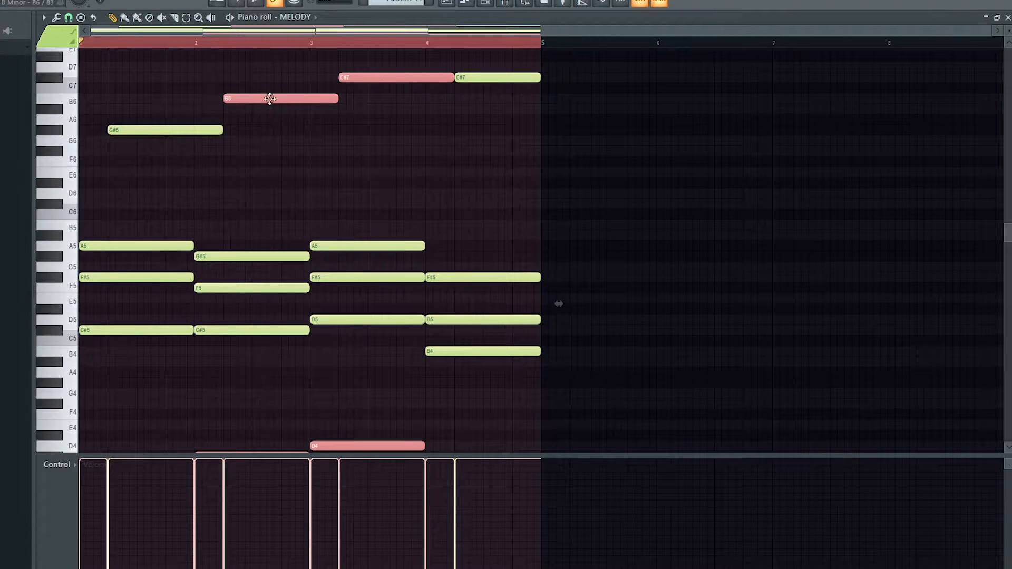
left_click(269, 99, "ctrl+shift")
left_click(382, 77, "ctrl+shift")
scroll(392, 194, "down", 6)
left_click_drag(163, 343, 465, 198)
scroll(291, 226, "up", 7)
scroll(208, 221, "down", 5)
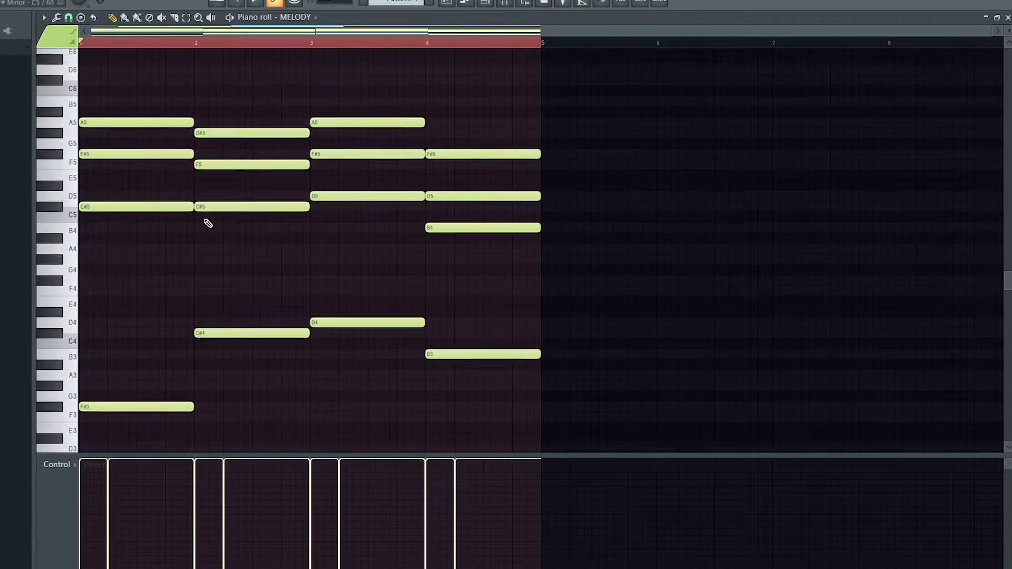
Lower the velocity of all notes evenly and clear the selection.
key("ctrl+a")
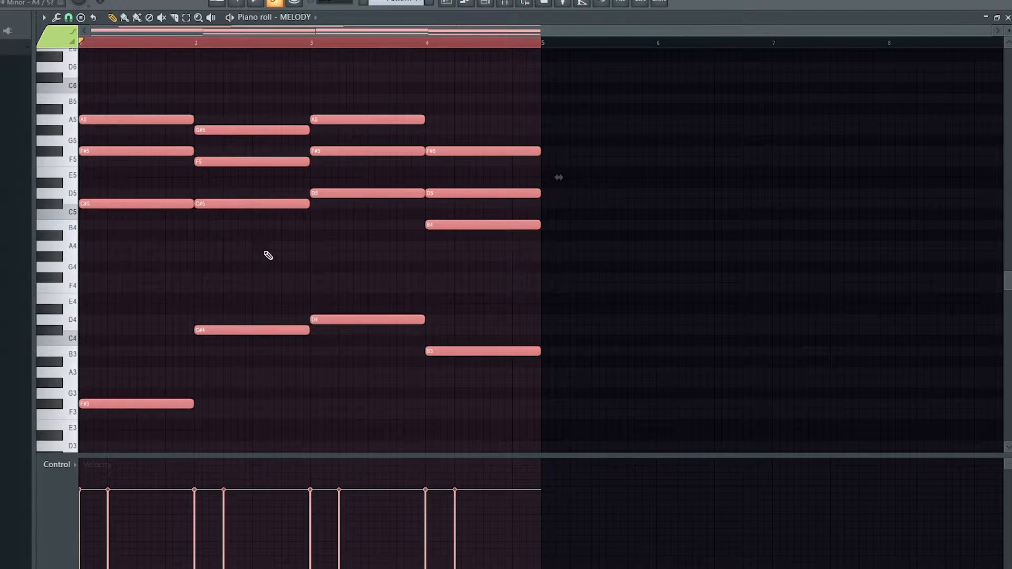
key("ctrl+d")
scroll(272, 221, "up", 6)
scroll(477, 115, "down", 4)
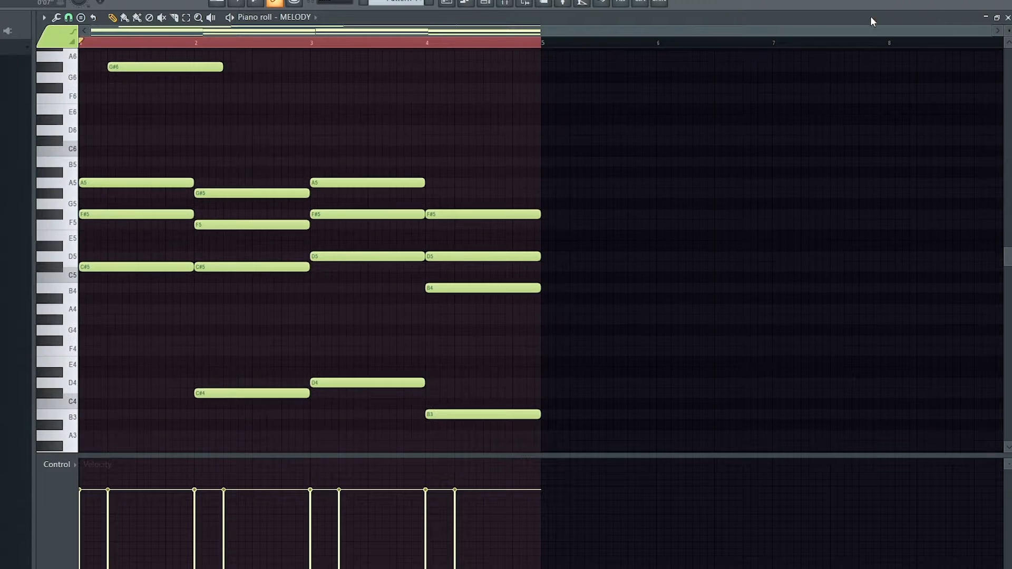
Play back the four-bar chords and top melody, then stop playback.
scroll(763, 165, "down", 3)
key("space")
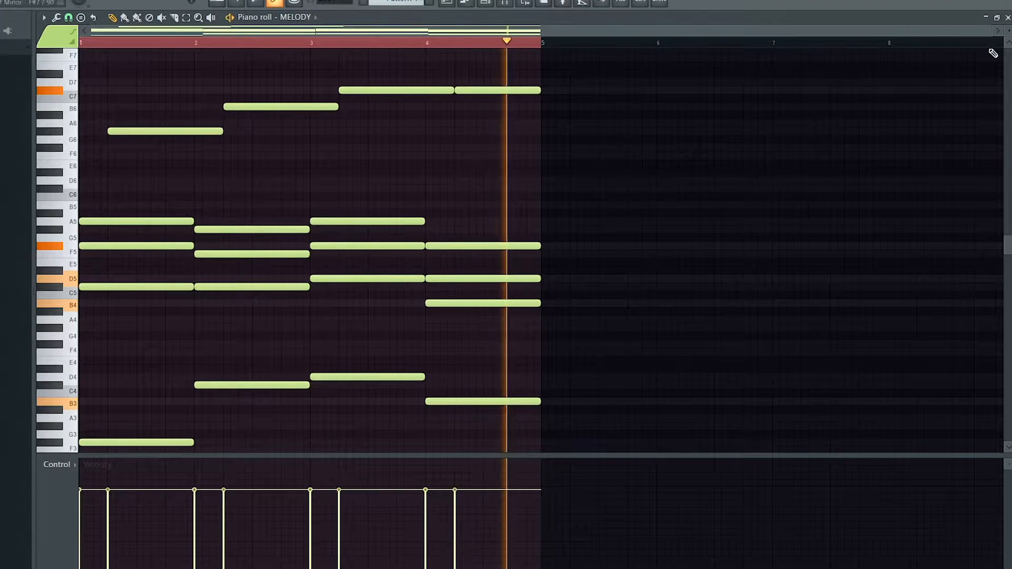
left_click_drag(1009, 32, 1010, 34)
key("space")
scroll(444, 257, "up", 3)
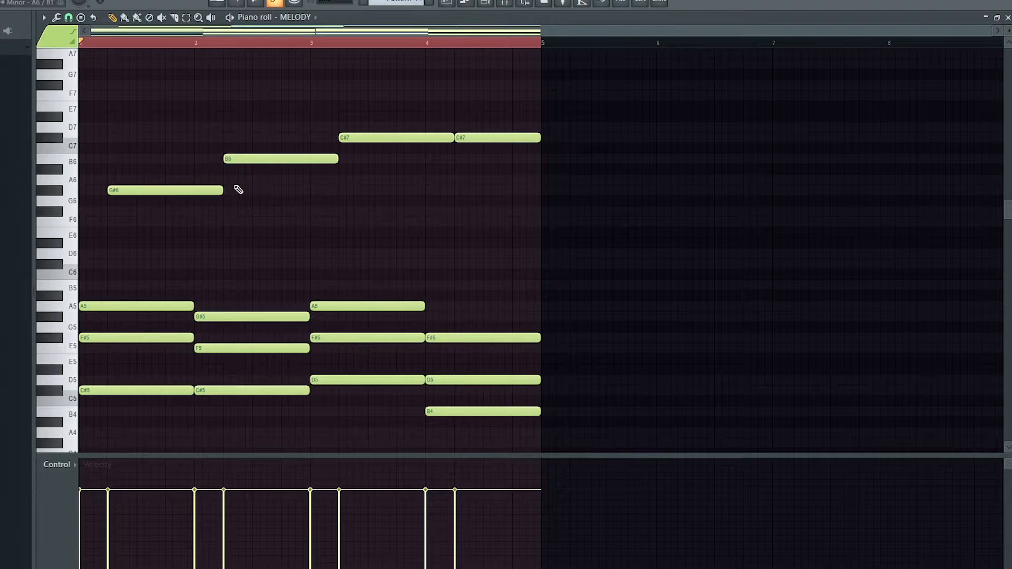
Duplicate the four-bar pattern into bars 5 to 8 and return the playhead to the start.
key("ctrl+b")
key("ctrl+d")
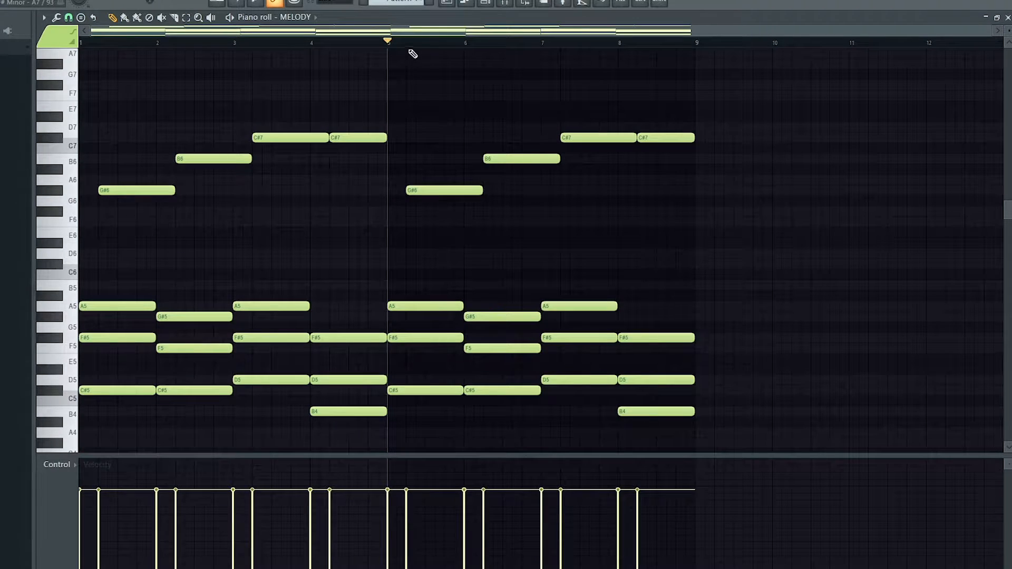
scroll(409, 321, "up", 3)
scroll(379, 185, "down", 3)
left_click_drag(326, 44, 29, 55)
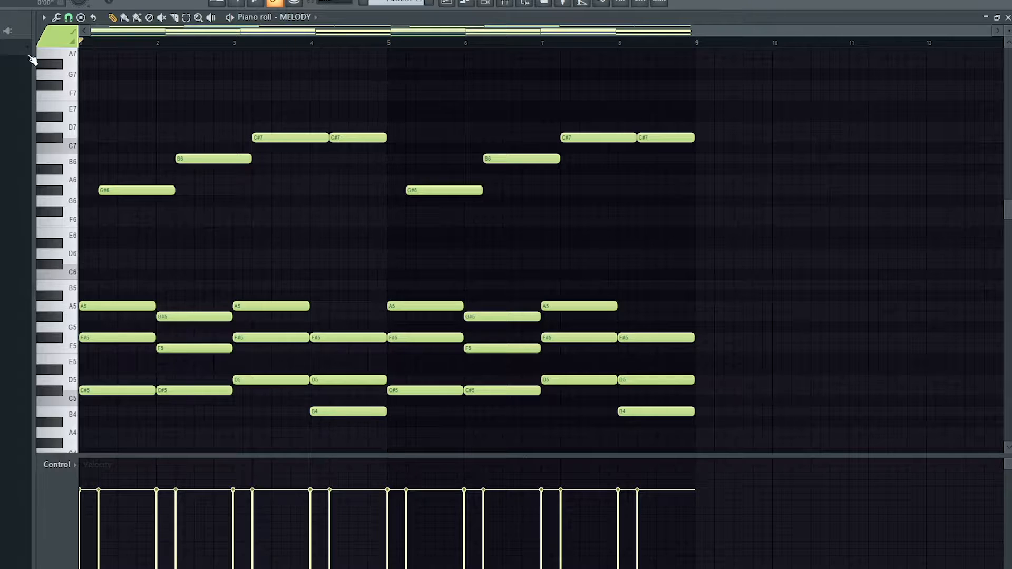
scroll(103, 211, "up", 3)
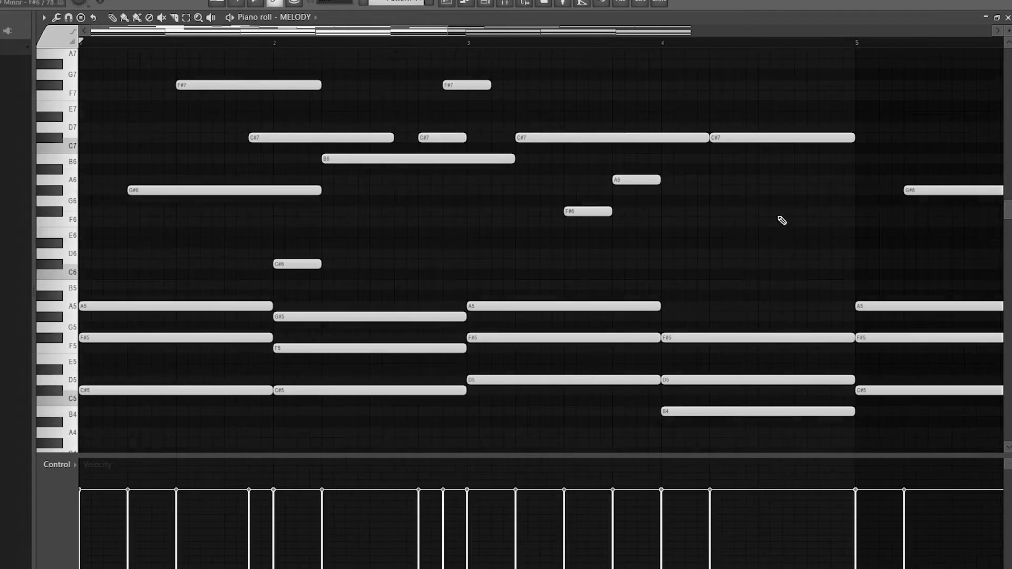
Add D7, F#6 and F#7 melody notes in the second half of bar 4.
left_click(781, 127)
left_click(815, 213)
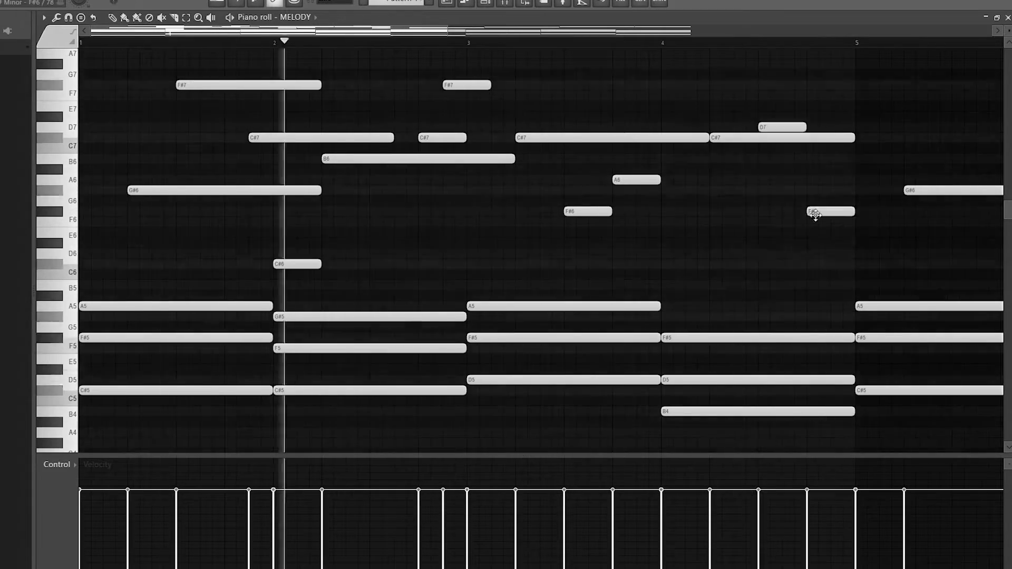
left_click(831, 85)
Add a very short F7 grace note just before the F#7 note at the end of bar 4.
scroll(582, 222, "down", 3)
scroll(383, 201, "up", 4)
scroll(627, 226, "up", 2)
scroll(627, 226, "down", 4)
scroll(557, 163, "up", 4)
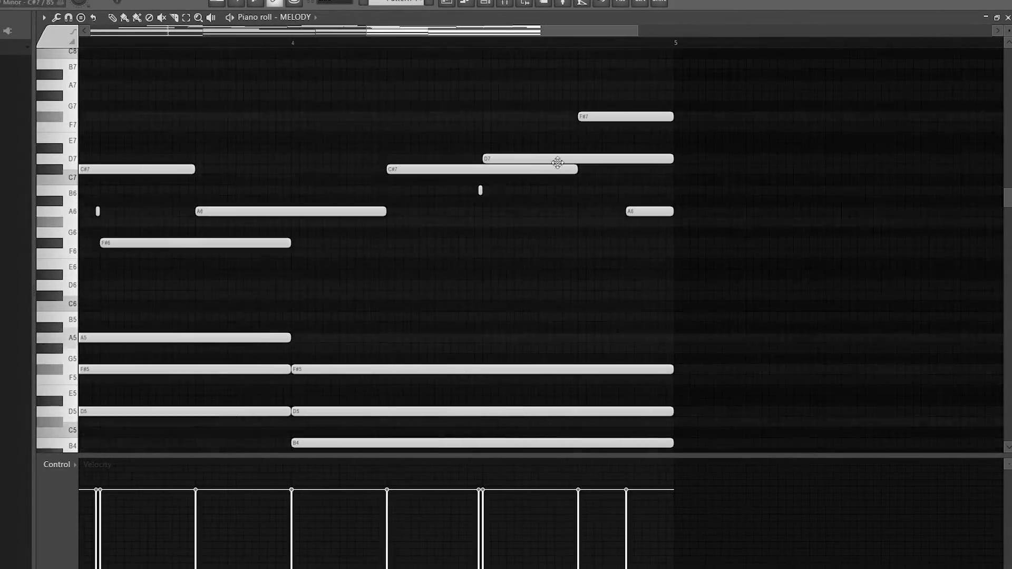
left_click(640, 126)
scroll(483, 287, "down", 5)
left_click(473, 285)
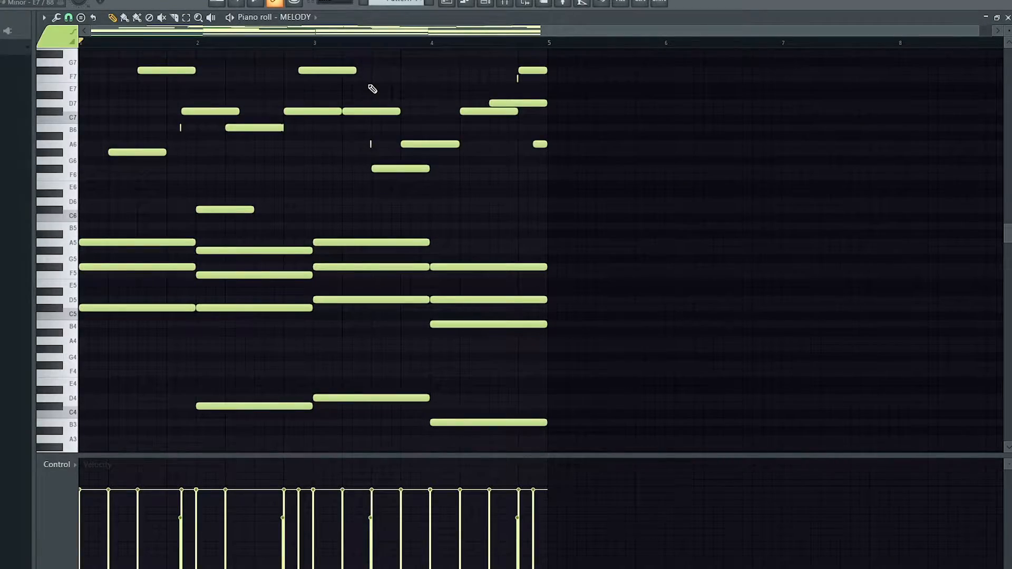
scroll(346, 129, "up", 3)
left_click_drag(134, 157, 186, 154)
scroll(185, 153, "down", 6)
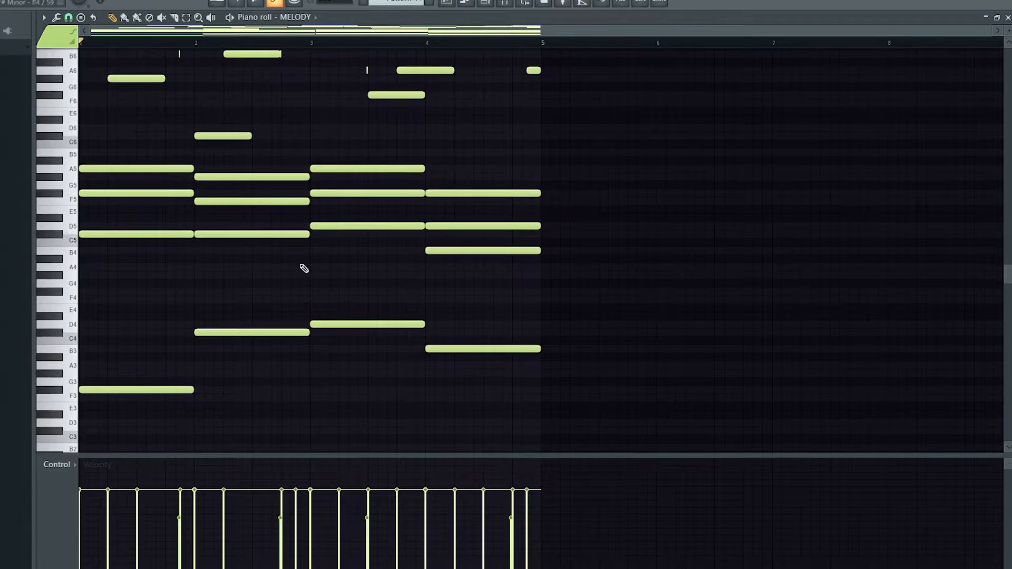
left_click_drag(616, 409, 80, 148)
key("ctrl+b")
scroll(346, 215, "down", 2, "ctrl")
scroll(578, 142, "down", 5)
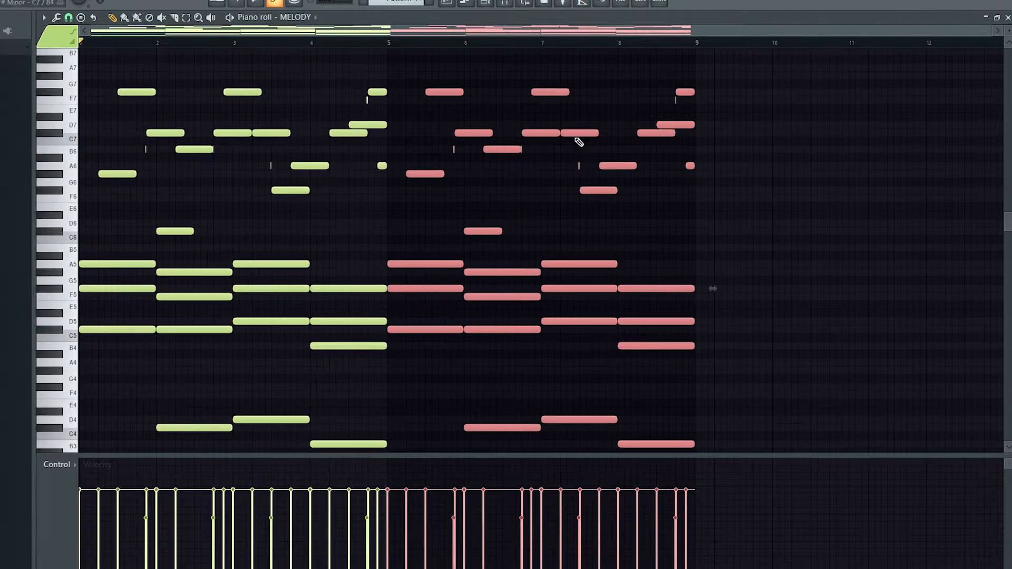
key("Delete")
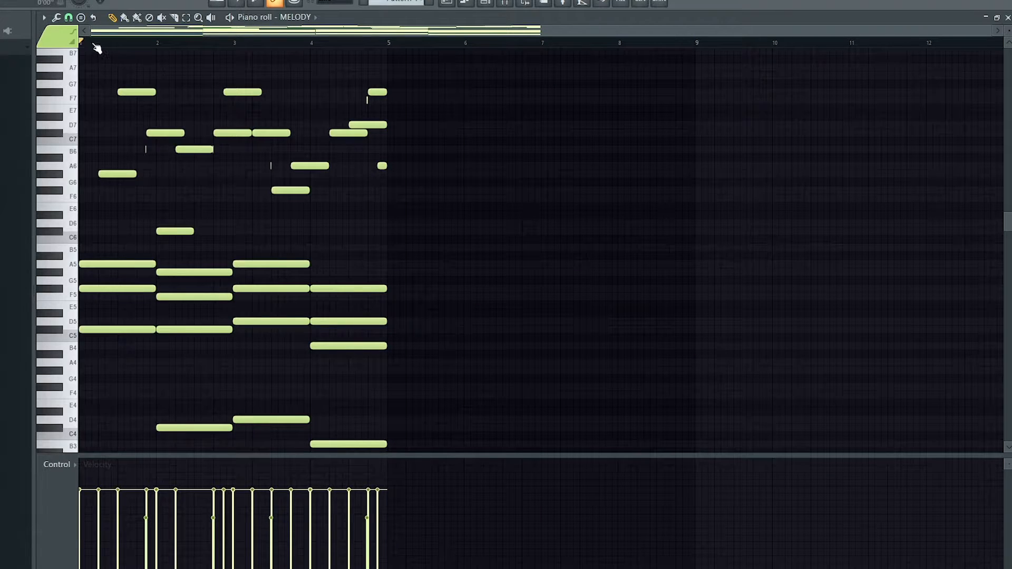
Play back the four-bar melody with its counter notes and grace notes, then stop playback.
scroll(289, 115, "down", 3)
scroll(289, 115, "up", 3)
key("space")
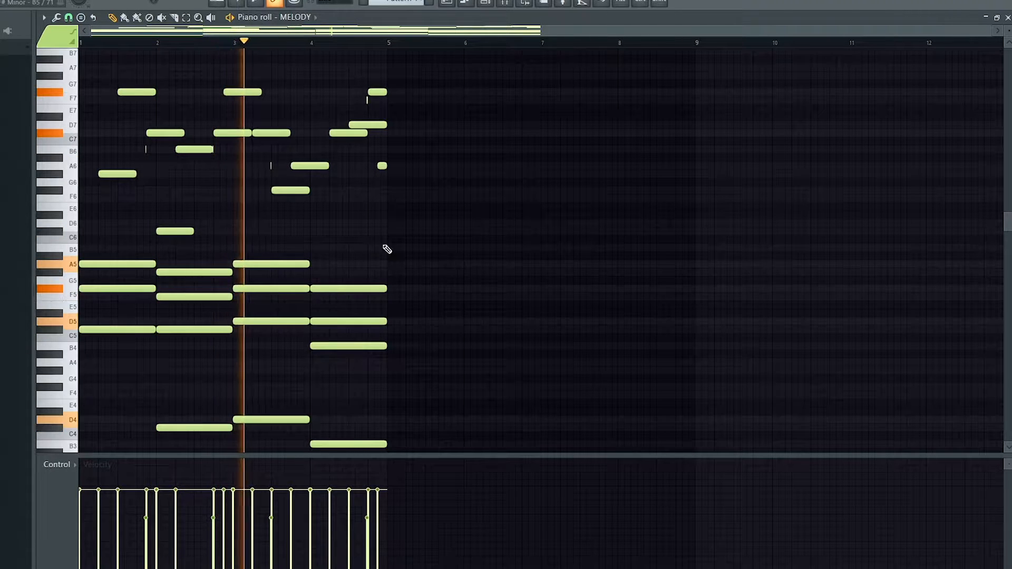
left_click_drag(1008, 31, 1008, 34)
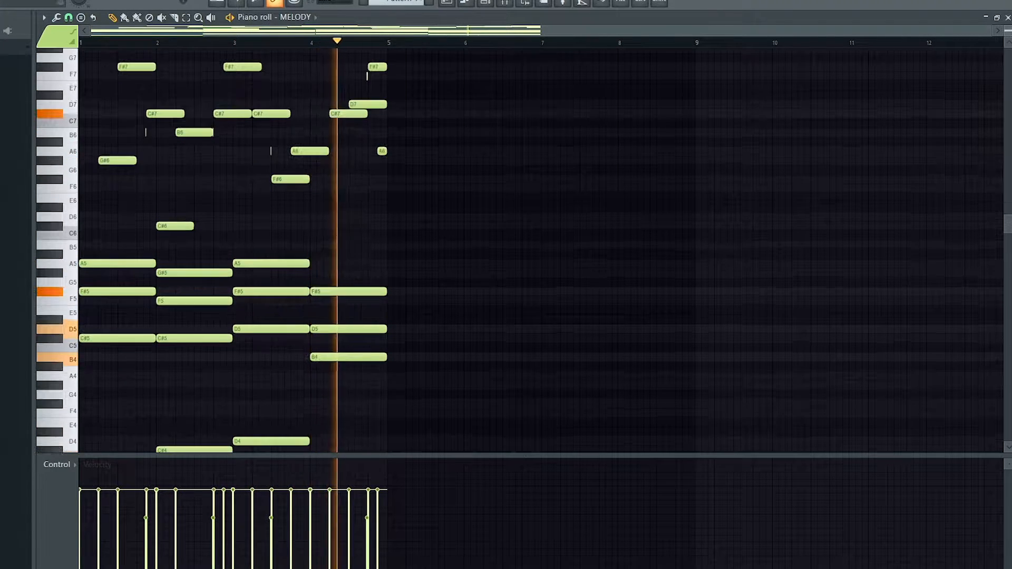
key("space")
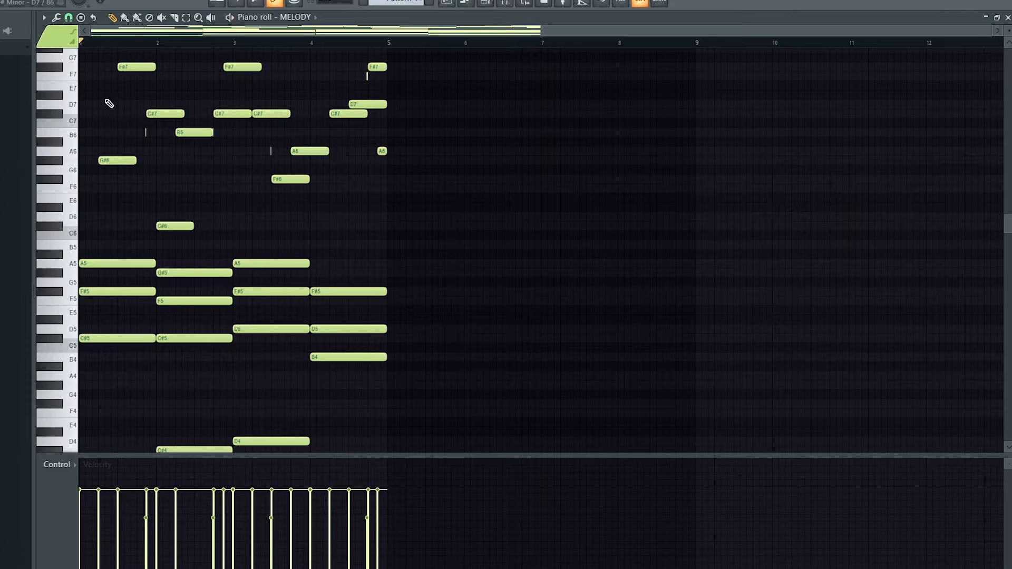
Examine the short B6 and A6 grace notes placed just before the main melody notes.
scroll(110, 103, "up", 5)
left_click(331, 132, "ctrl+shift")
scroll(474, 172, "down", 1)
left_click(666, 151, "ctrl+shift")
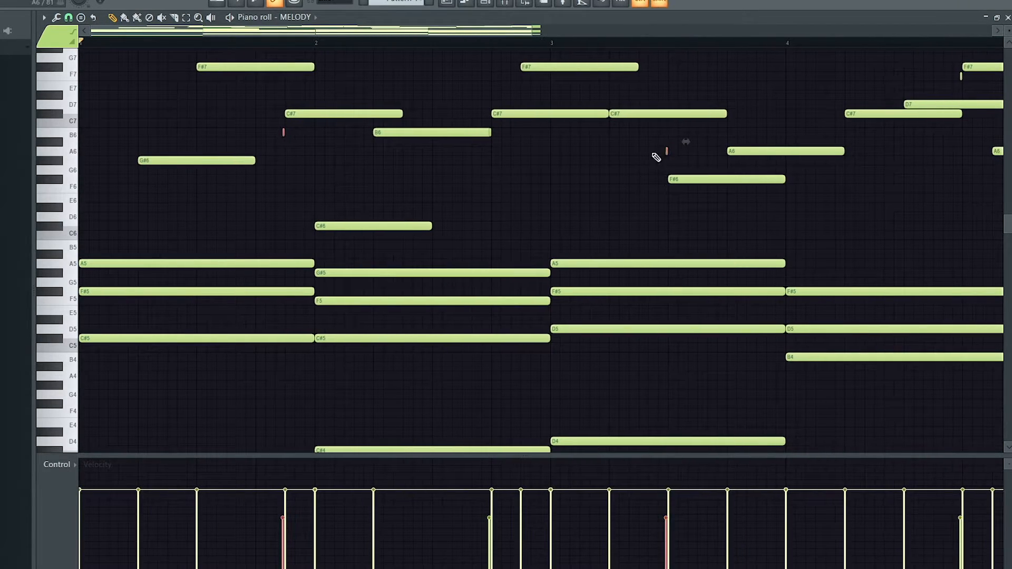
scroll(656, 157, "down", 2)
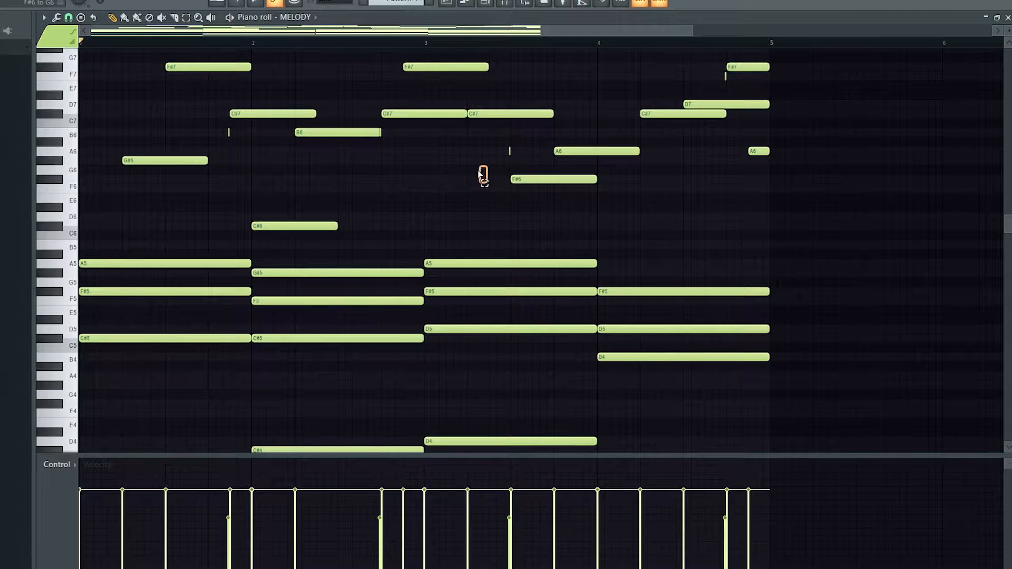
left_click_drag(479, 171, 451, 161)
scroll(316, 193, "down", 4)
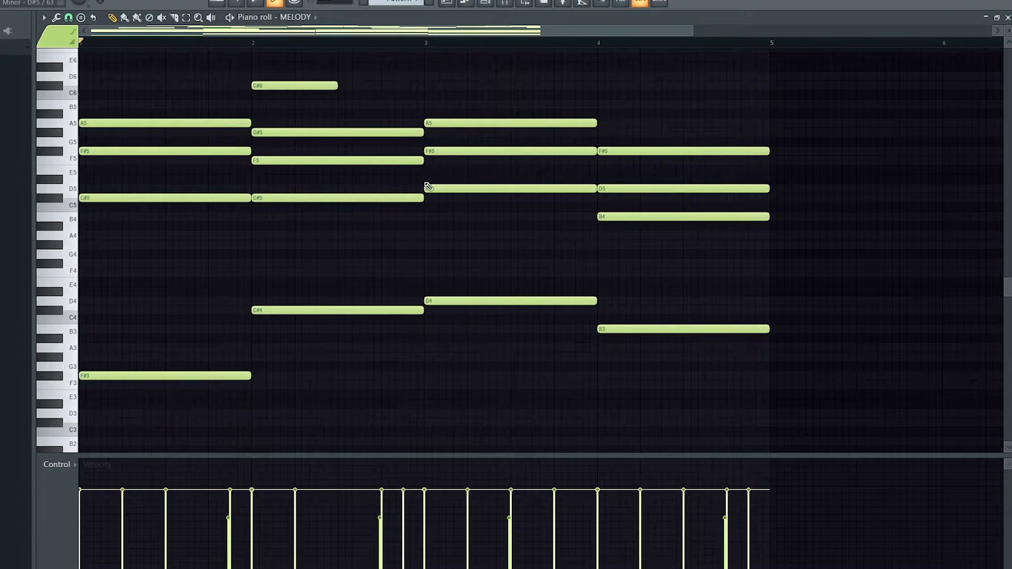
Duplicate the finished four-bar pattern into bars 5 to 8.
key("ctrl+b")
scroll(416, 195, "down", 3)
scroll(416, 168, "up", 5)
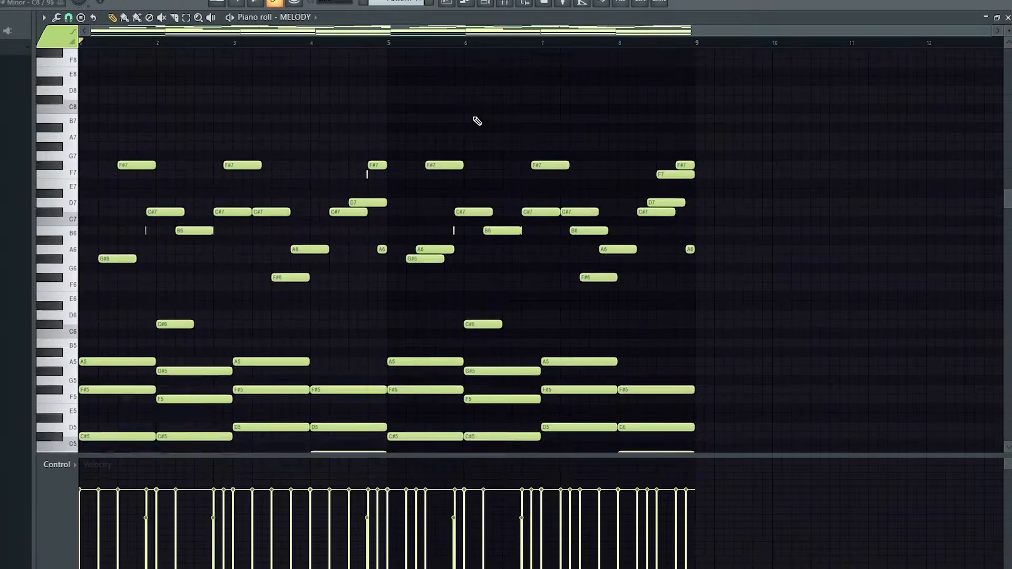
scroll(474, 120, "down", 3)
scroll(406, 62, "up", 2)
Pick out the A6, B6 and D7 variation notes in bars 5 to 8, then clear the selection.
left_click(389, 42)
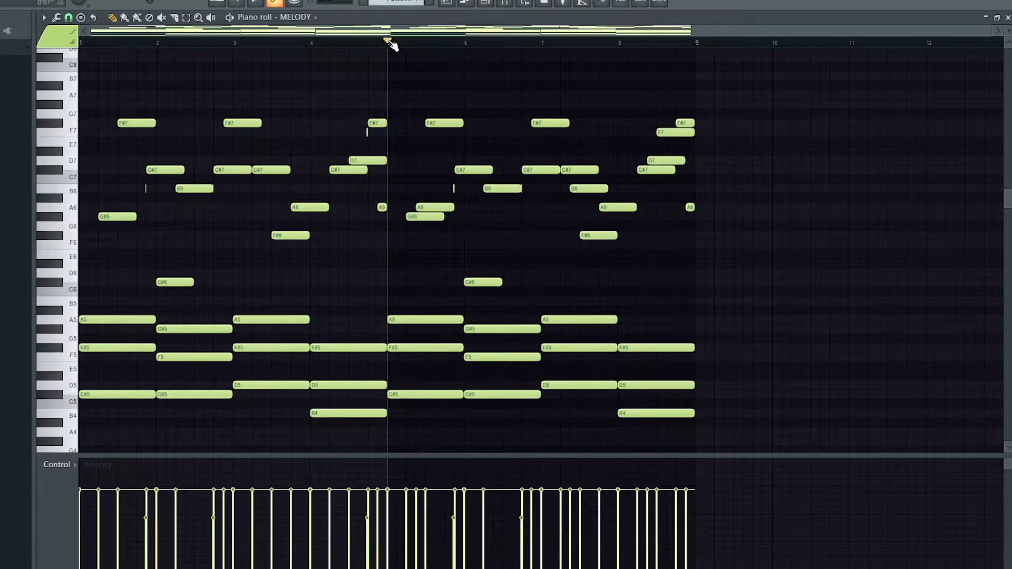
left_click(428, 207)
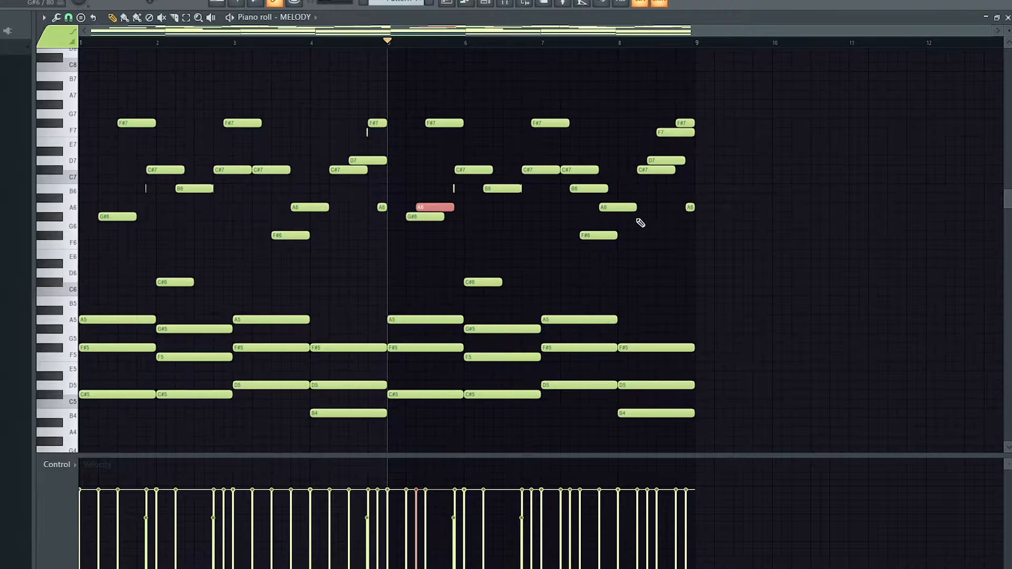
left_click(680, 161, "ctrl+shift")
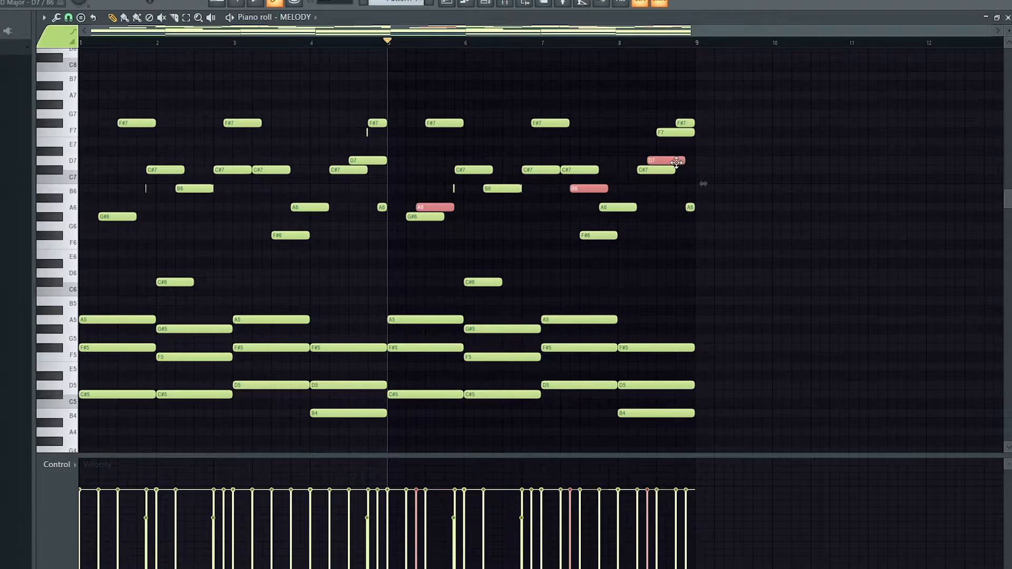
left_click(671, 162, "ctrl+shift")
left_click(423, 168)
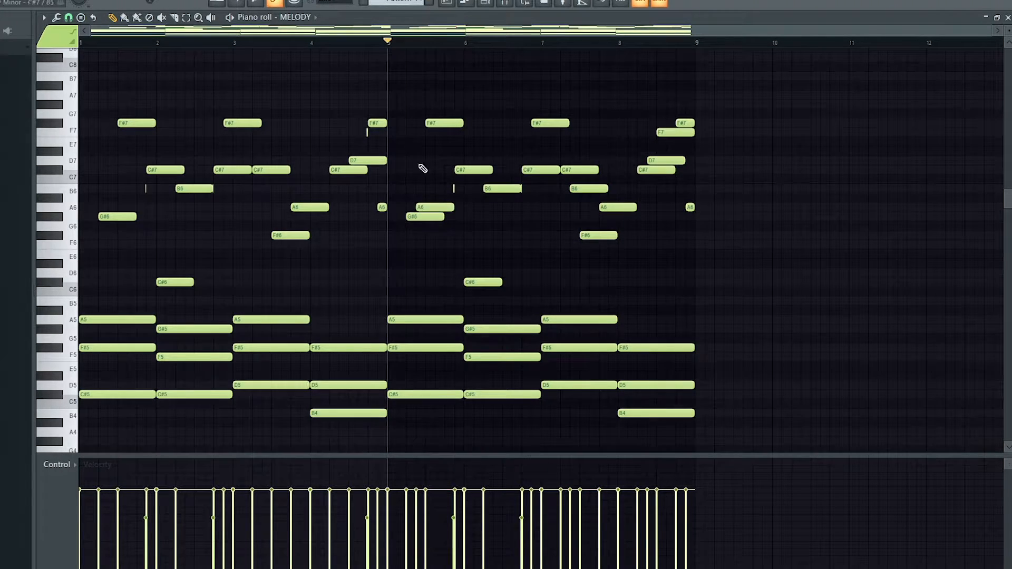
Play back the full eight-bar melody from the beginning.
scroll(632, 147, "down", 1)
scroll(633, 147, "up", 1)
key("space")
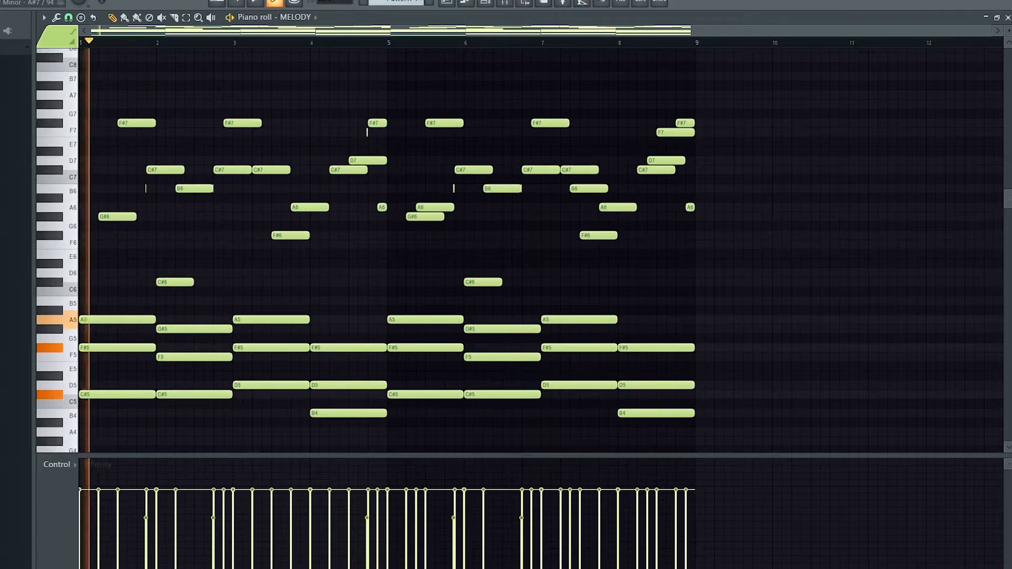
scroll(831, 162, "down", 3)
scroll(831, 162, "up", 1)
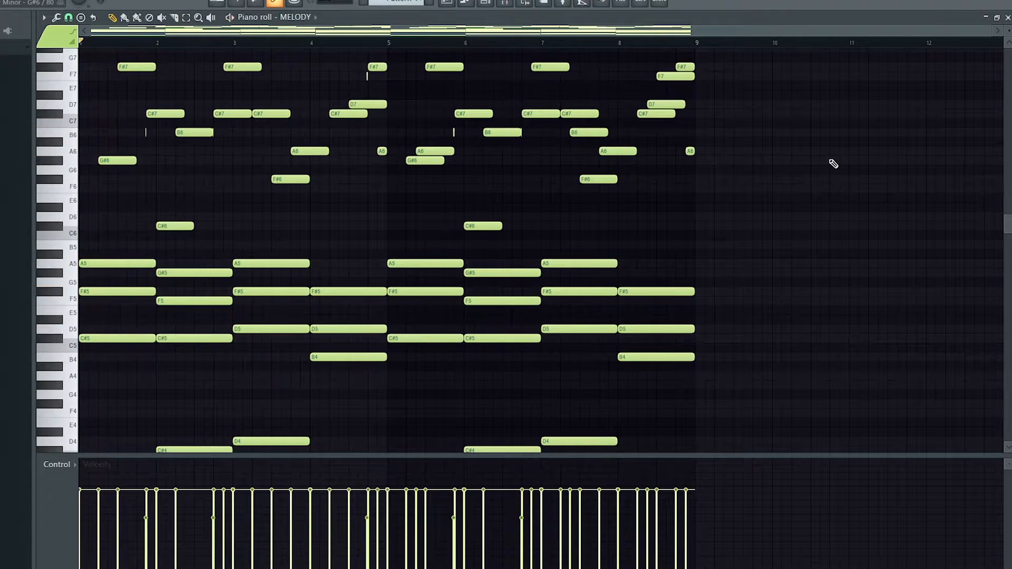
Strum all the notes in the eight-bar pattern, keeping the strumizer's preserve-end option on.
scroll(300, 93, "down", 6)
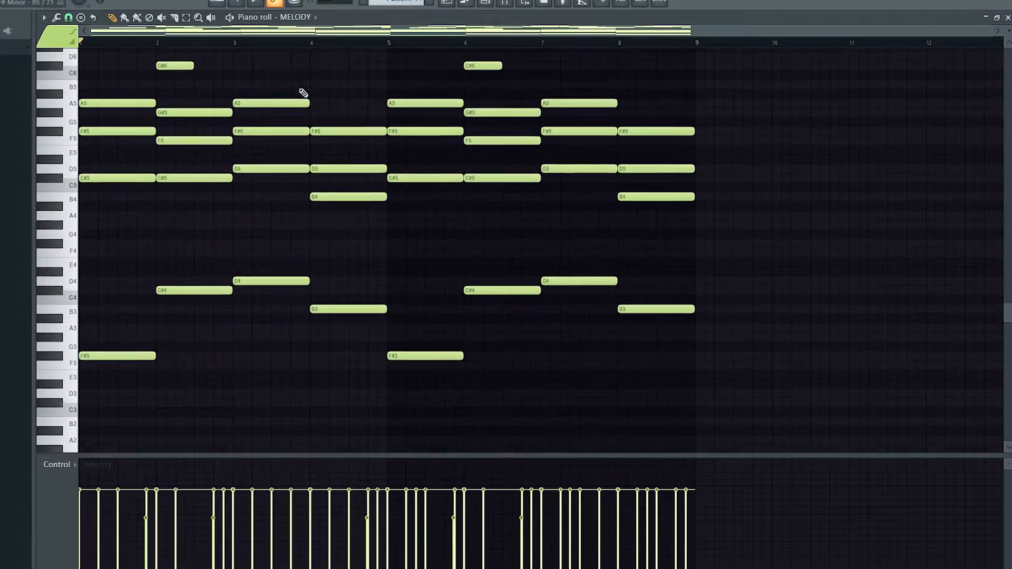
scroll(300, 92, "up", 7)
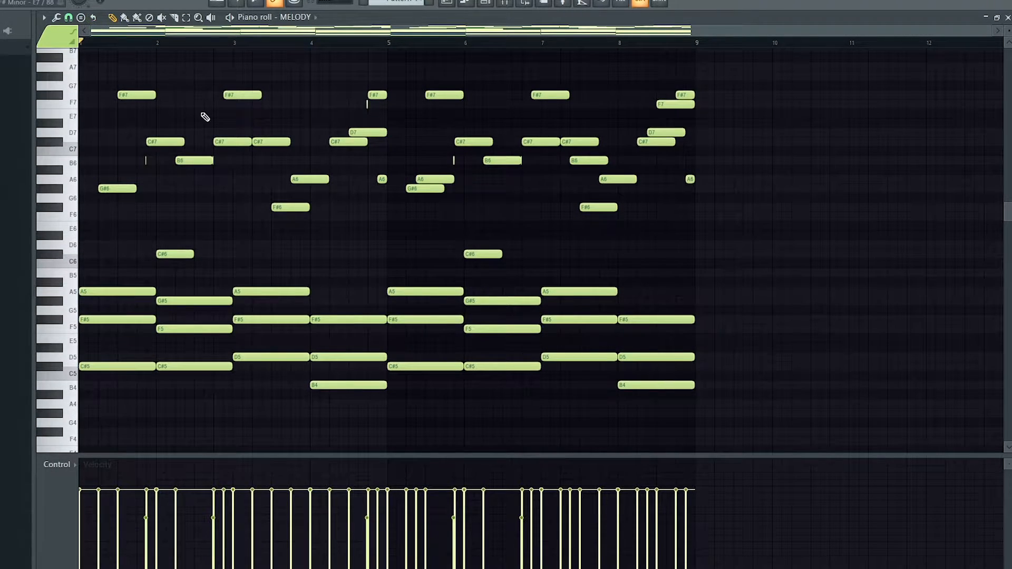
key("ctrl+a")
key("alt+s")
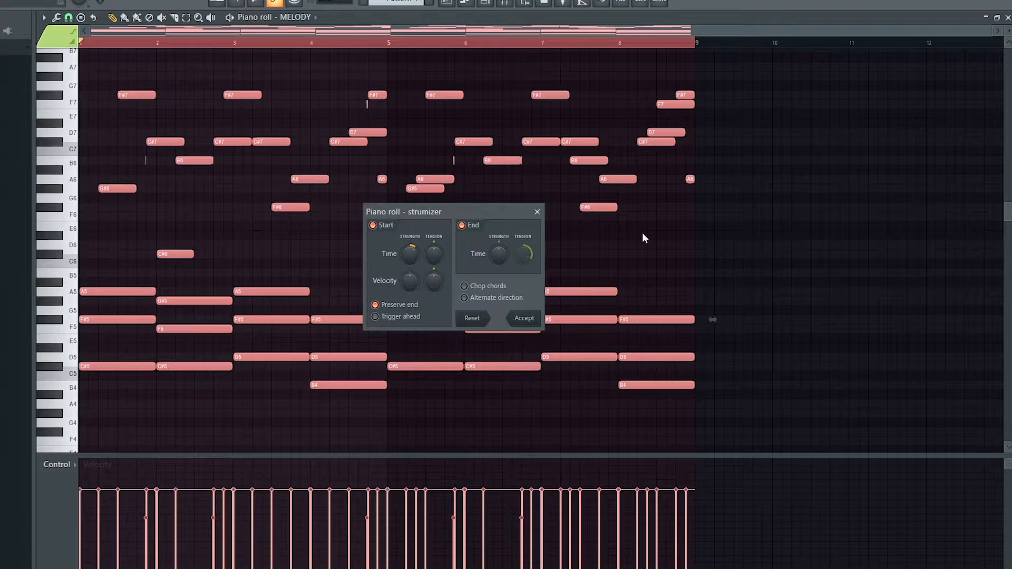
left_click(525, 319)
Randomize the velocity of all selected notes slightly, with bipolar levels.
left_click(55, 17)
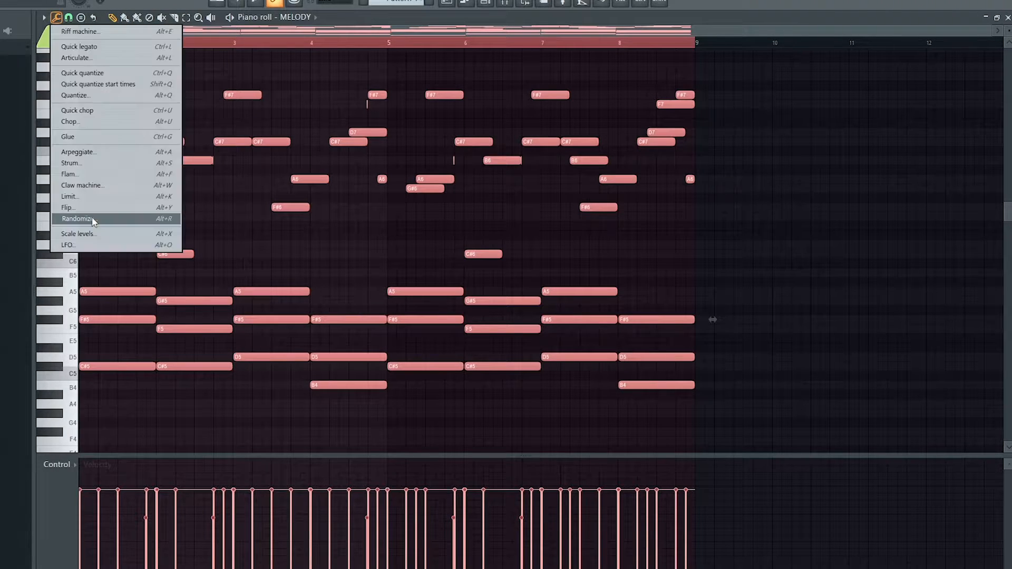
left_click(84, 218)
left_click_drag(421, 316, 421, 309)
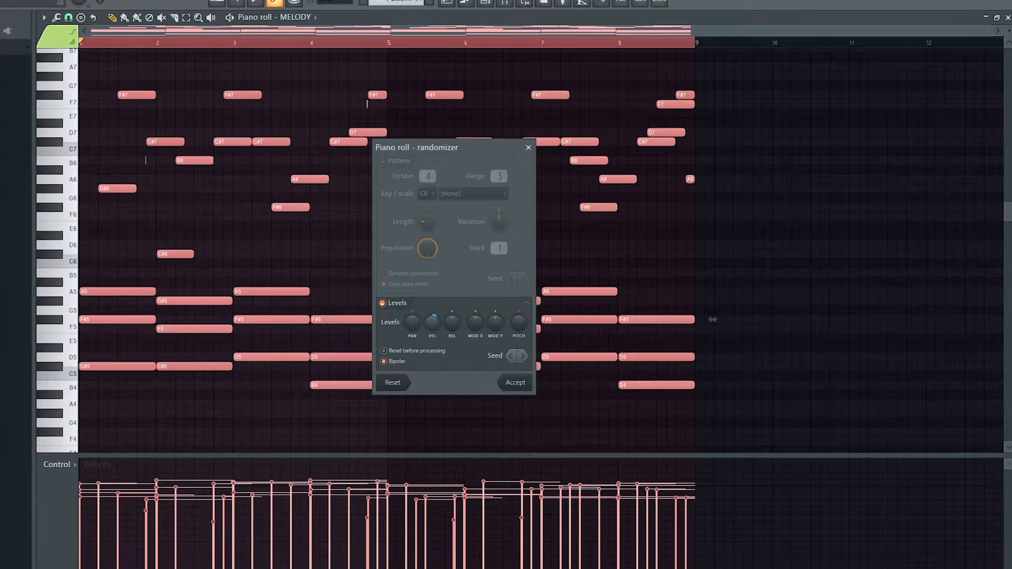
left_click(514, 384)
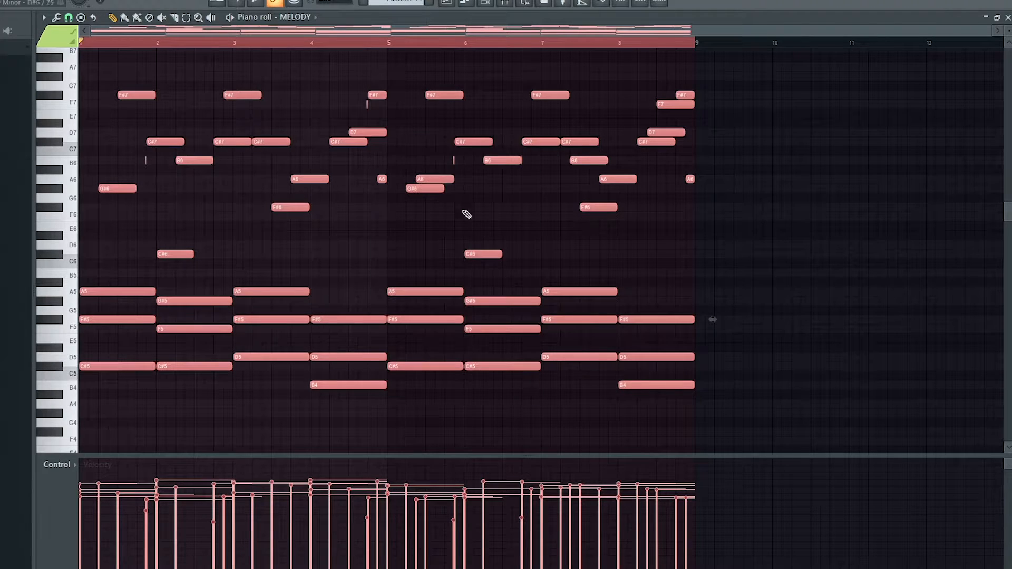
Replace the MELODY channel's instrument with FLEX using the Steinway D preset from the Essential Pianos pack, and open its window.
key("F6")
right_click(325, 191)
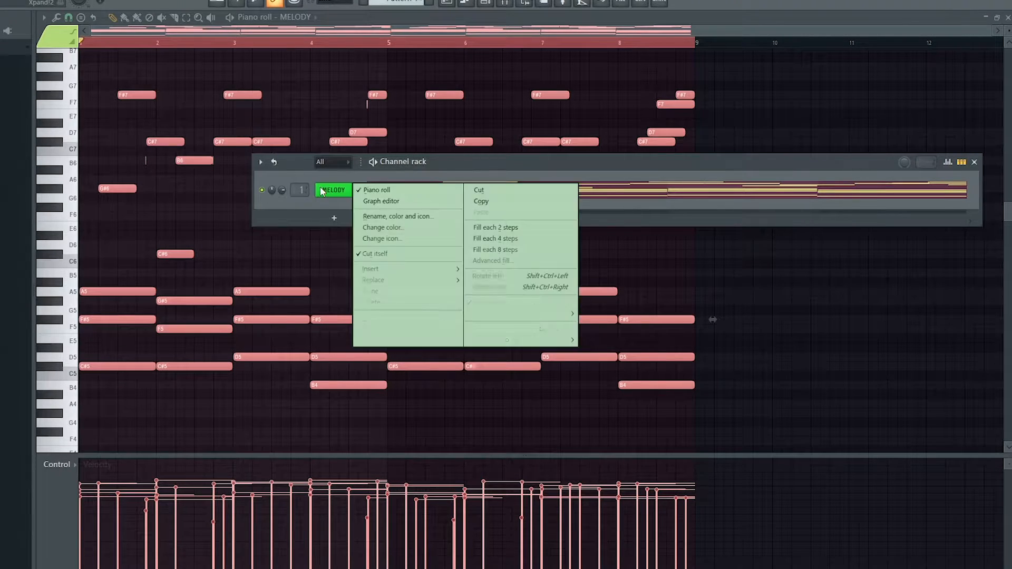
mouse_move(403, 279)
left_click(481, 242)
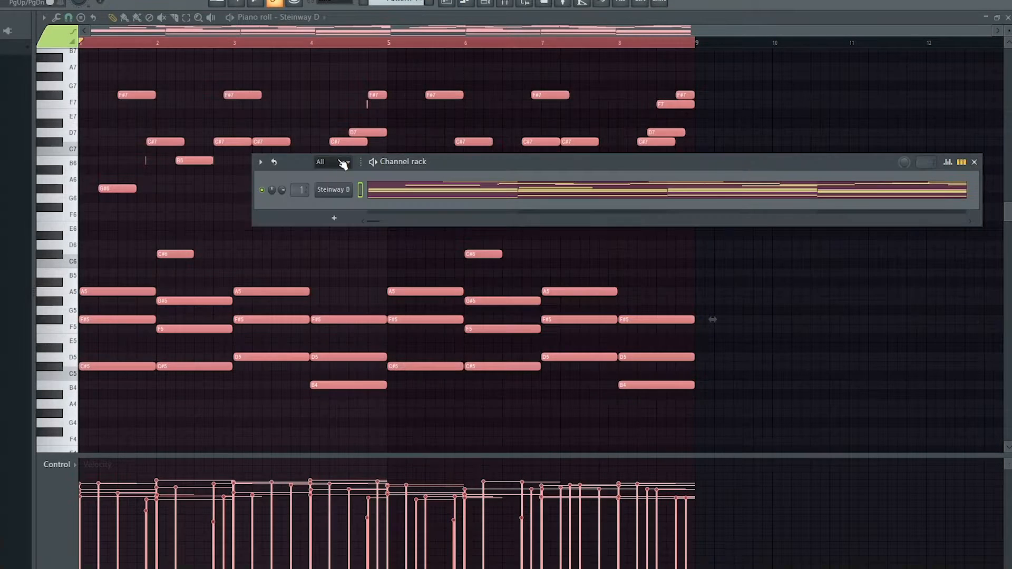
left_click(325, 191)
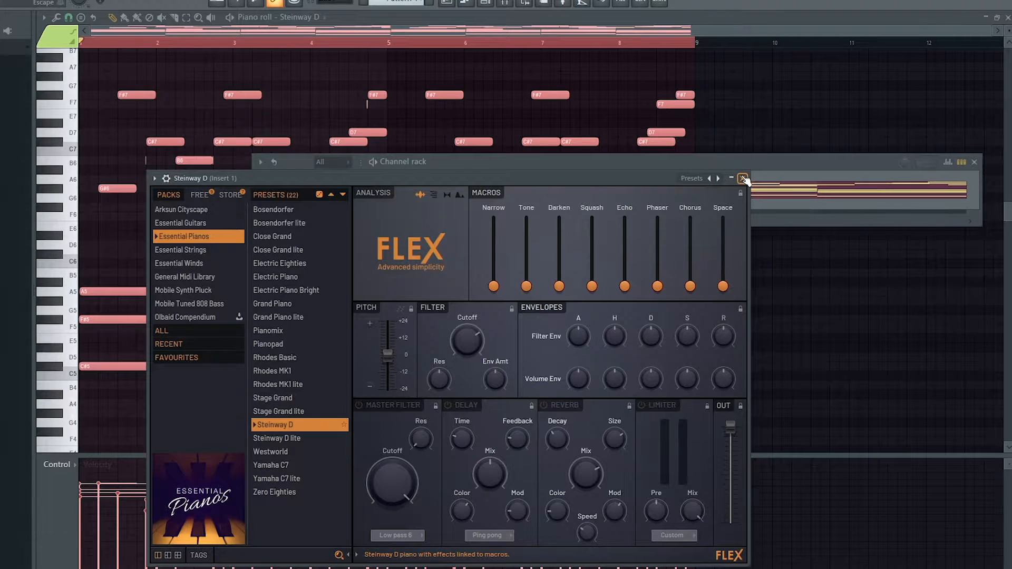
Play back the melody with the Steinway D piano sound, closing the instrument window.
key("space")
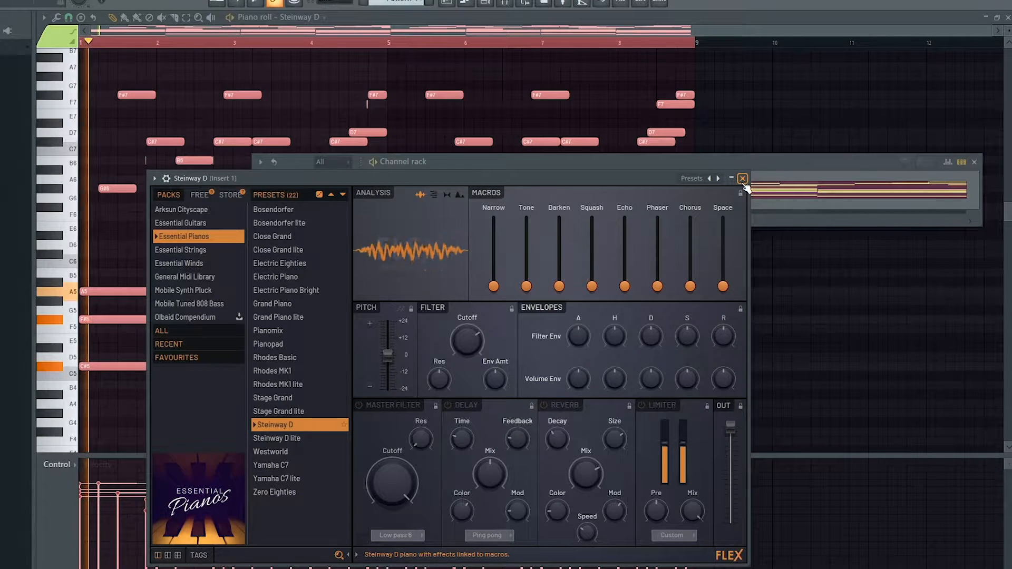
left_click(742, 178)
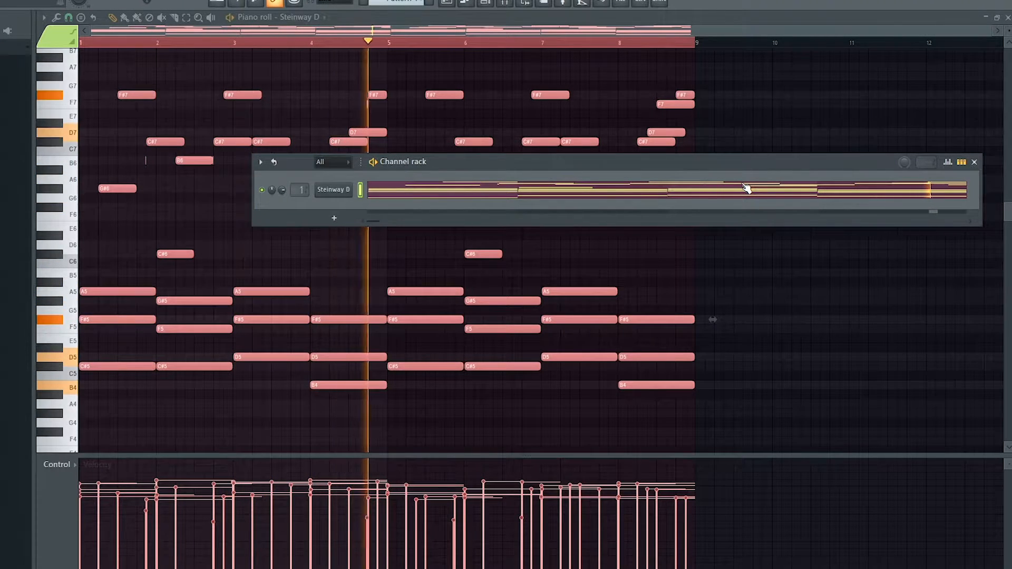
key("space")
Inspect the ValhallaSupermassive and RC-20 Retro Color effects on the piano's mixer track, Insert 1.
key("F9")
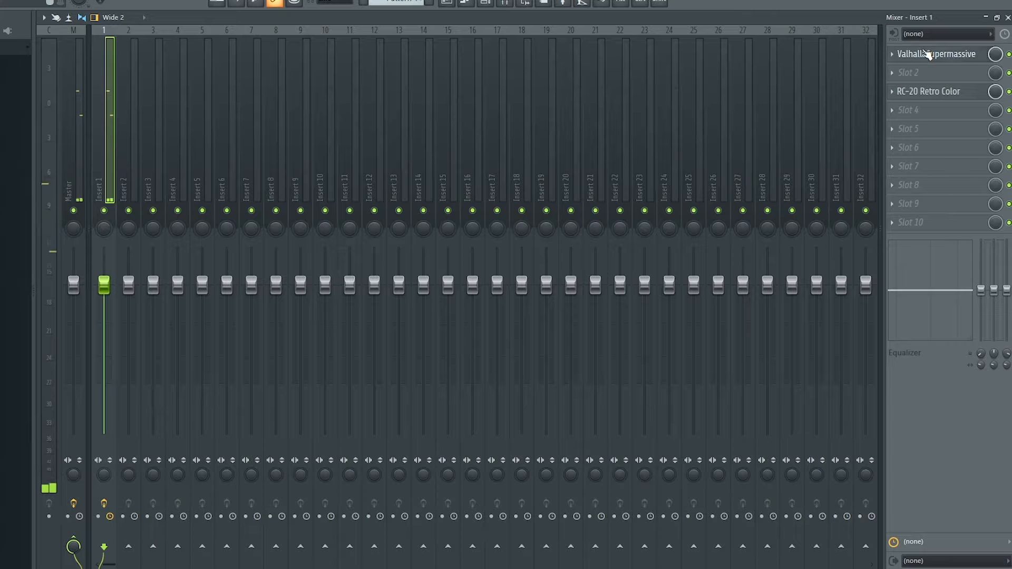
left_click(926, 54)
left_click(927, 92)
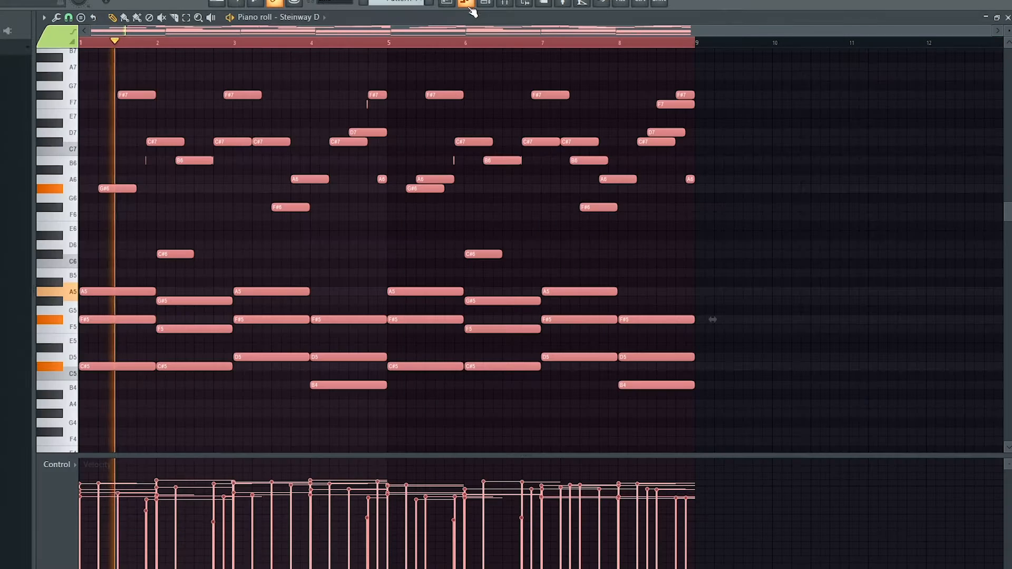
Return to the piano roll and listen to the processed piano while looking over its melody, chords and bass notes.
left_click(474, 4)
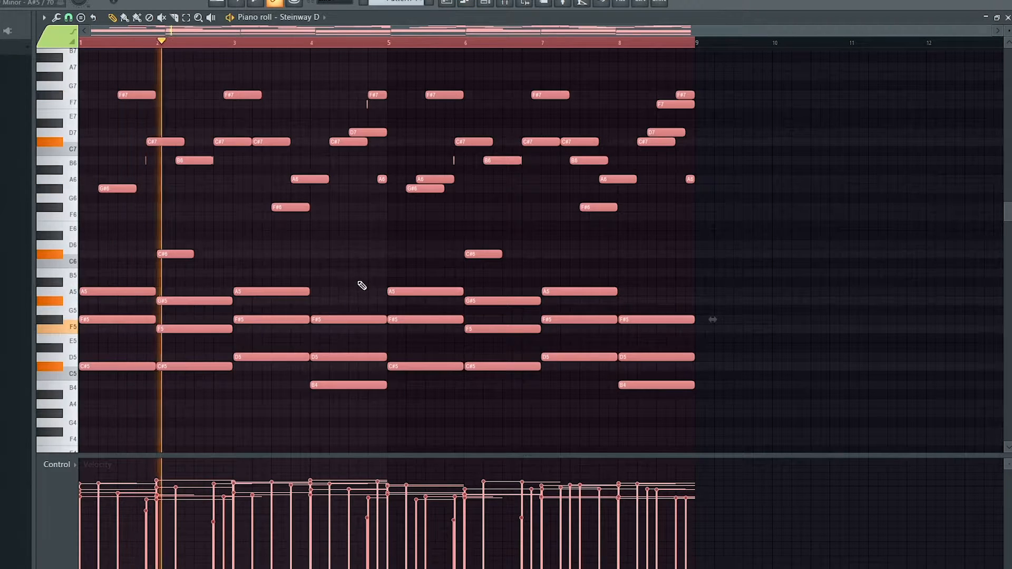
scroll(358, 263, "up", 3)
scroll(337, 216, "down", 2)
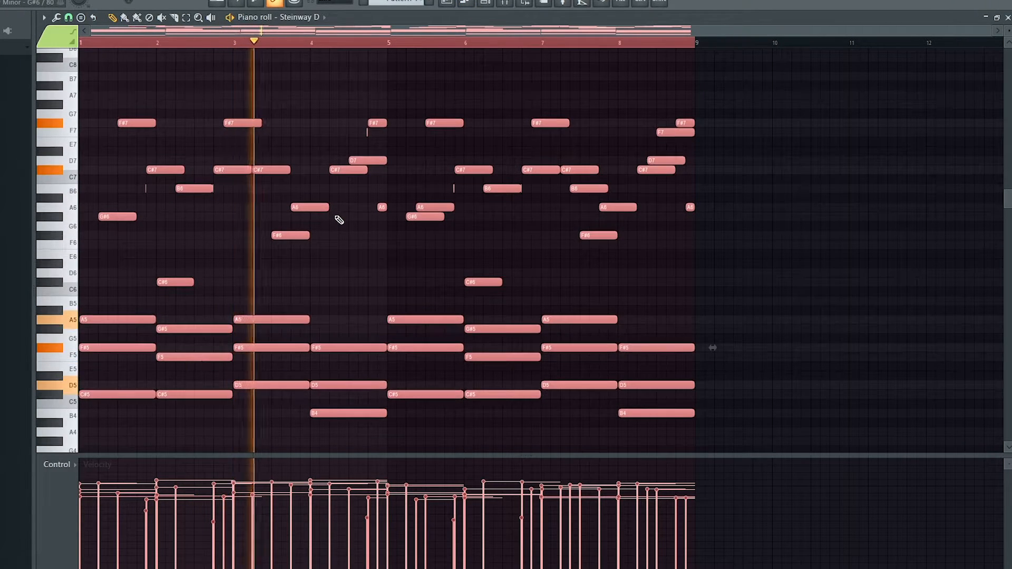
scroll(479, 247, "down", 4)
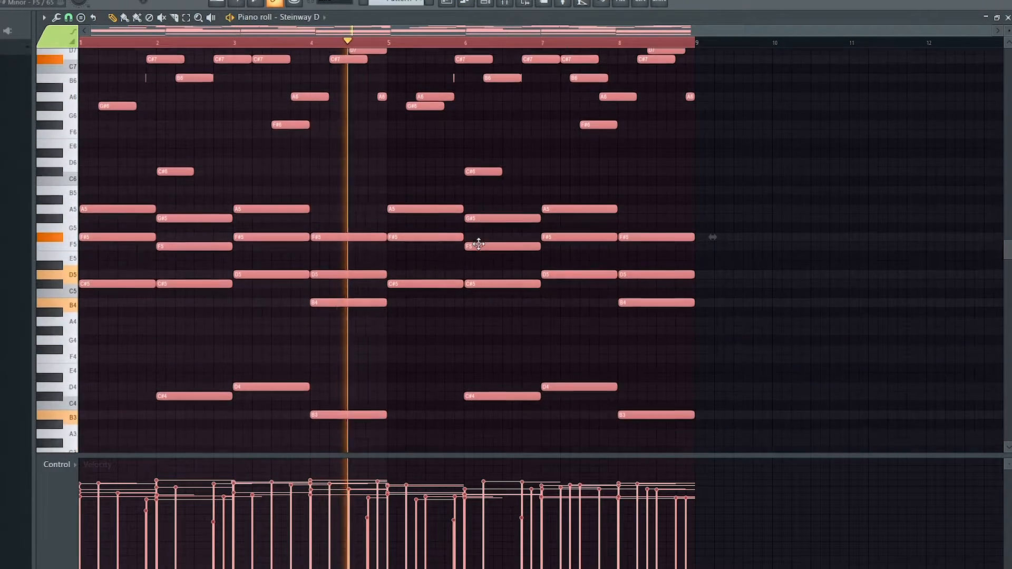
scroll(478, 243, "up", 4)
key("space")
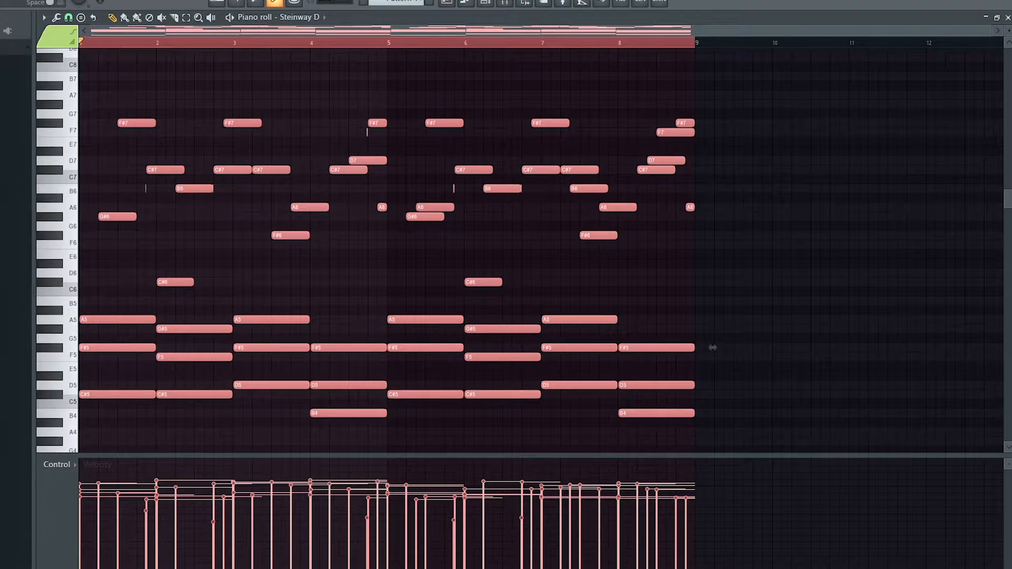
Add an Omnisphere channel and play back its eight-bar counter-melody against the piano's ghost notes.
left_click(490, 5)
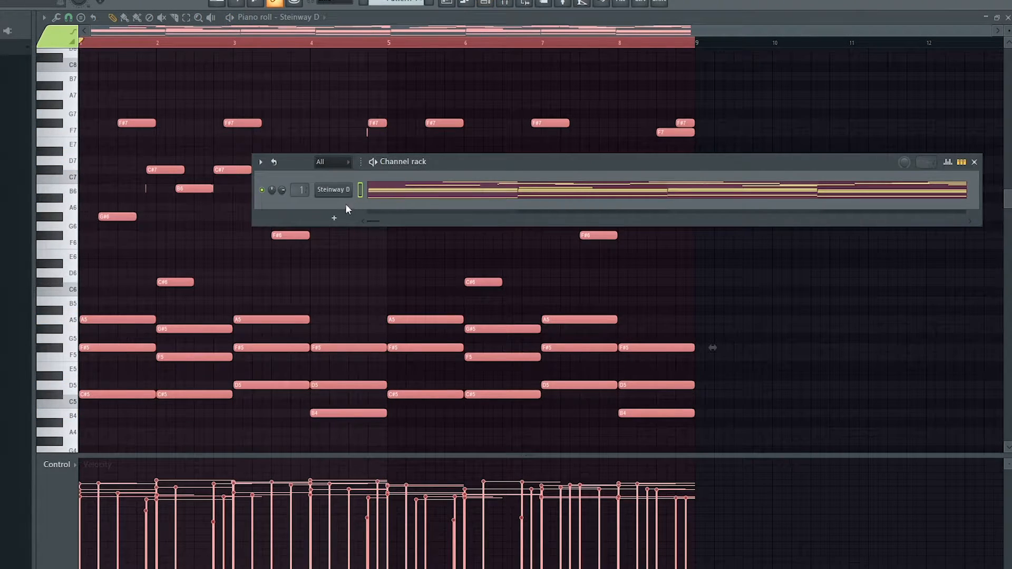
left_click(335, 218)
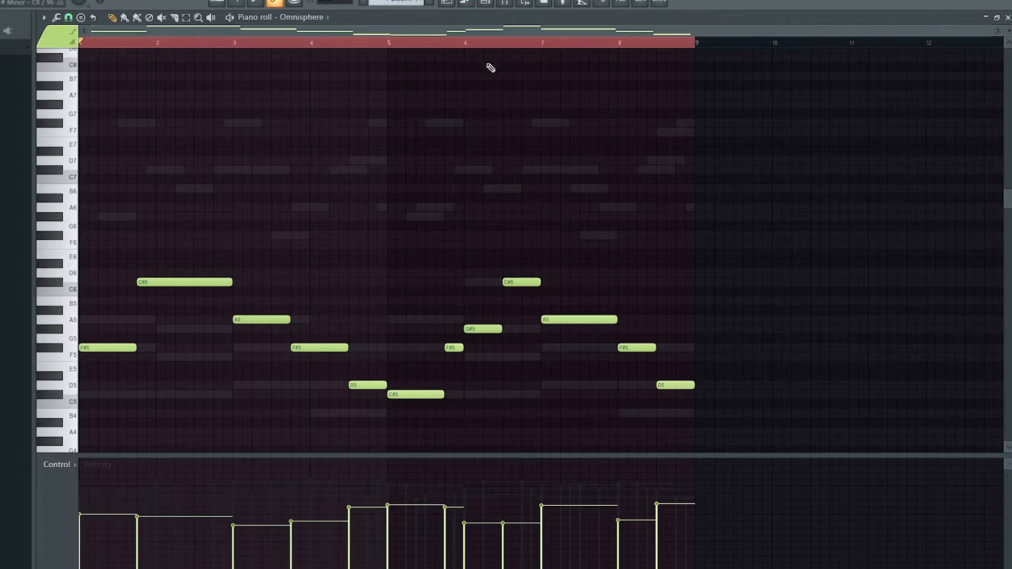
scroll(463, 65, "down", 5)
scroll(445, 100, "up", 6)
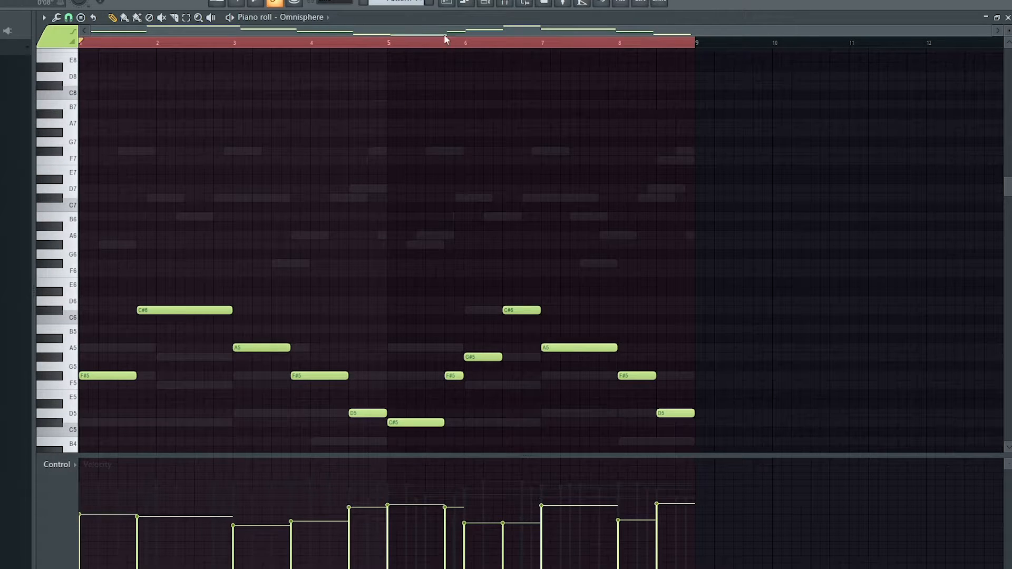
scroll(443, 101, "down", 4)
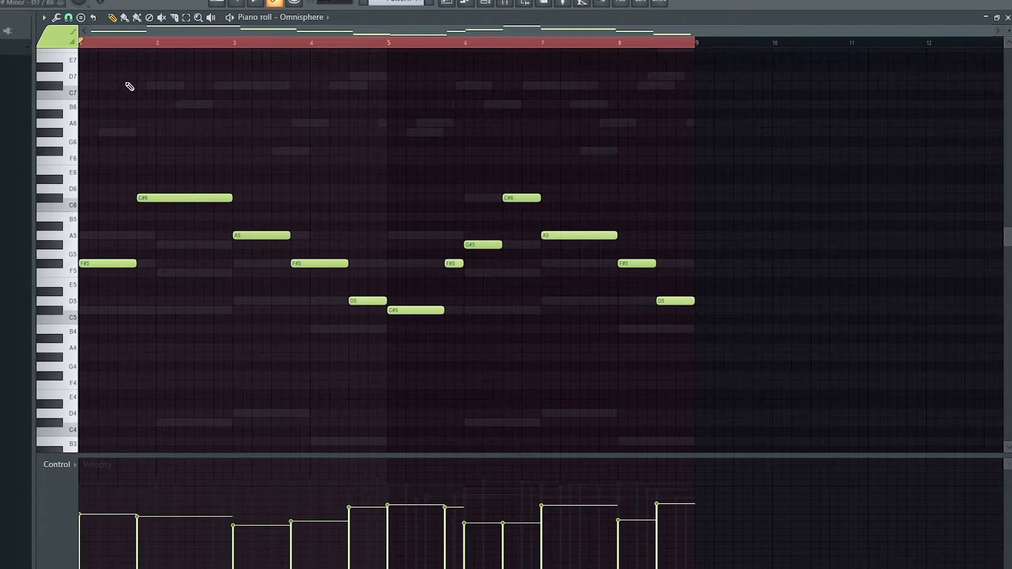
scroll(593, 176, "up", 3)
key("space")
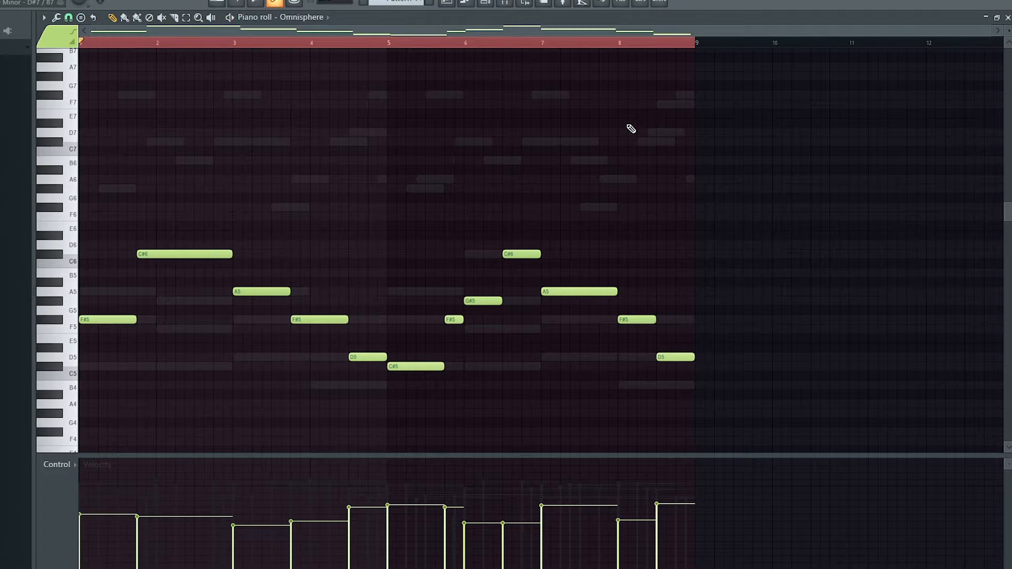
Load Fruity Parametric EQ 2 in slot 1 and RC-20 Retro Color in slot 4 of the Omnisphere mixer track.
key("F9")
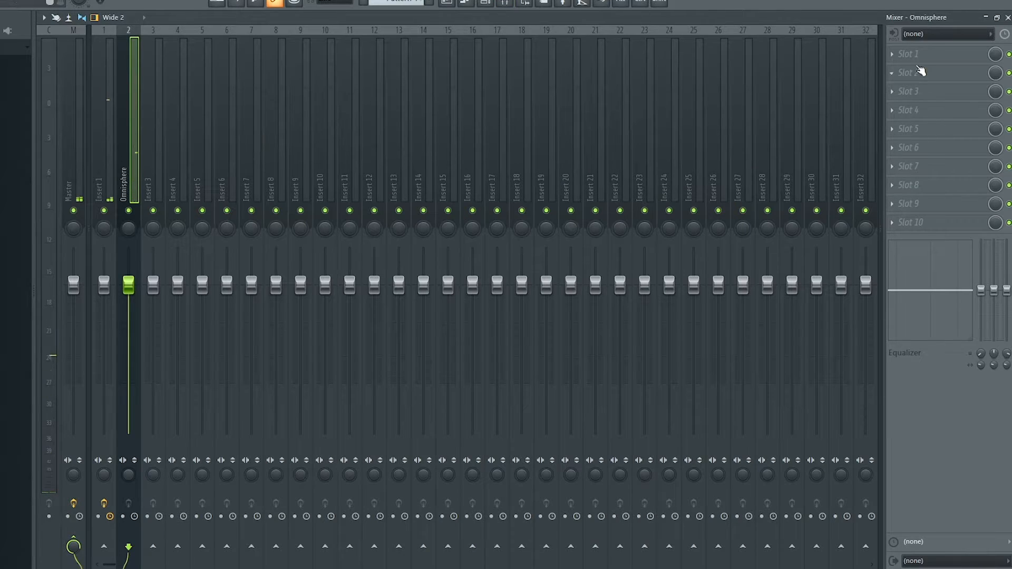
left_click(919, 71)
left_click(762, 397)
left_click(908, 110)
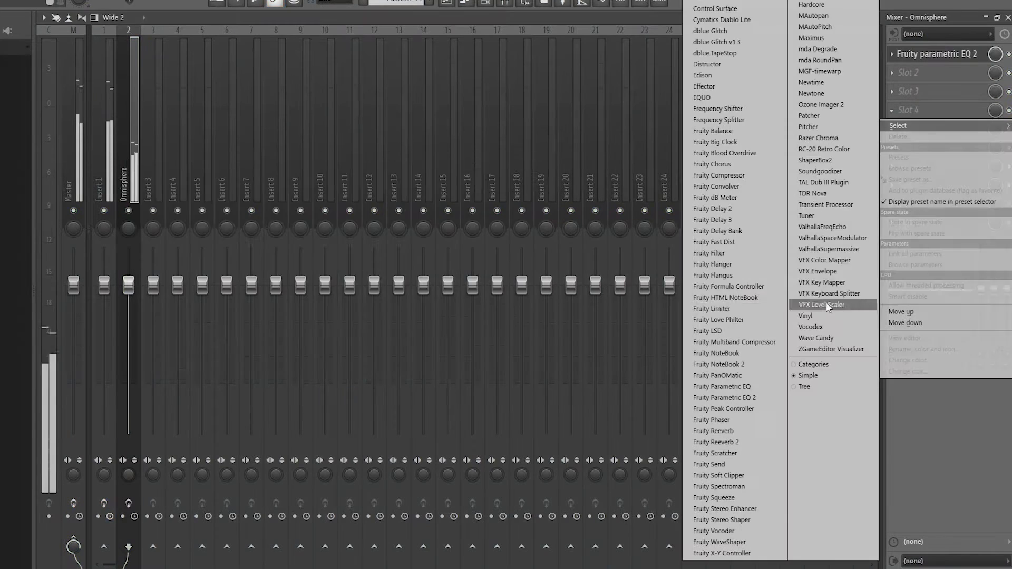
left_click(824, 149)
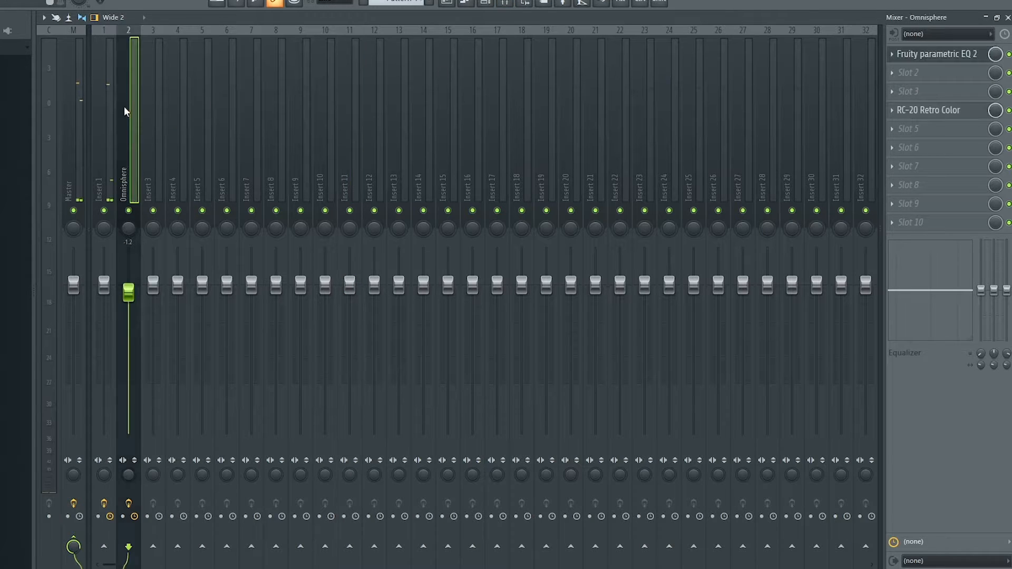
Inspect the Omnisphere track's EQ curve and its RC-20 Retro Color settings based on the Vinyl 1 preset.
left_click(925, 55)
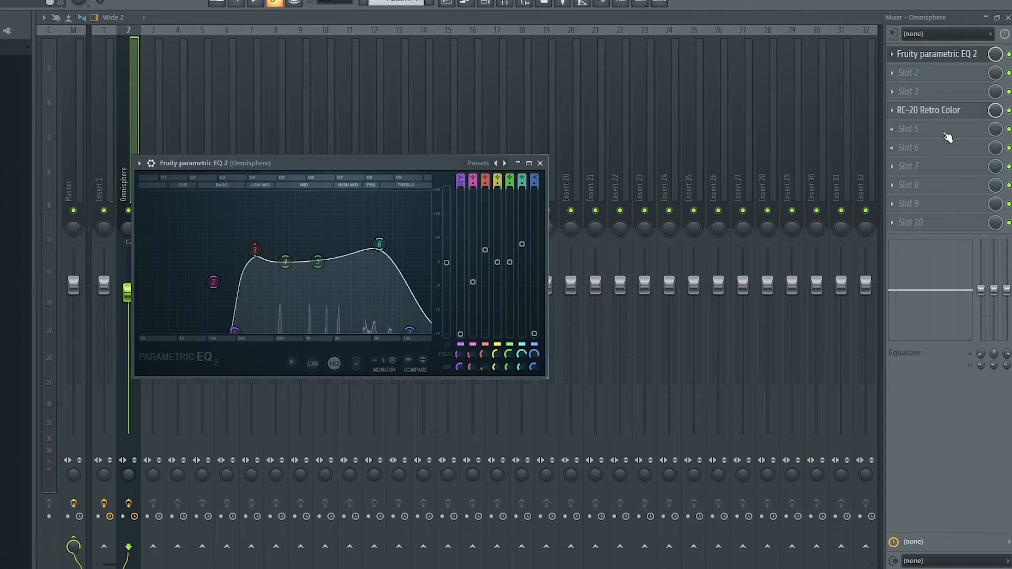
left_click(950, 112)
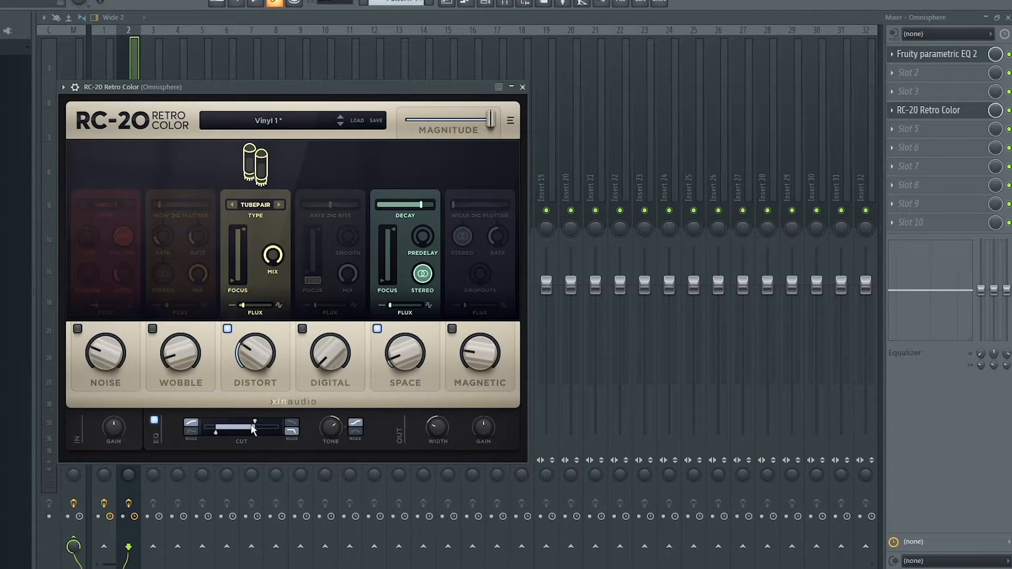
left_click(522, 87)
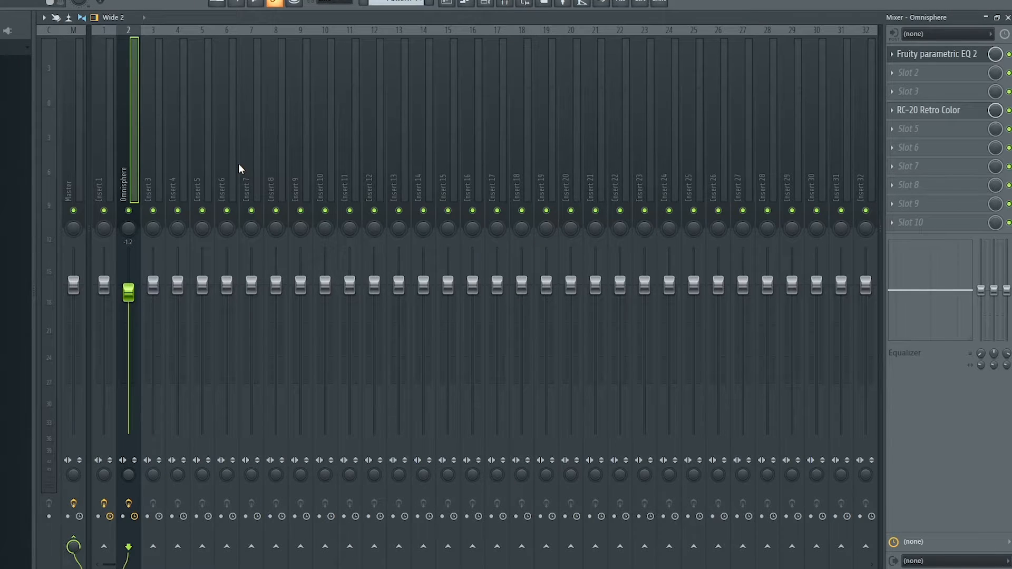
Split Pattern 1 by channel in the playlist.
left_click(447, 3)
right_click(81, 59)
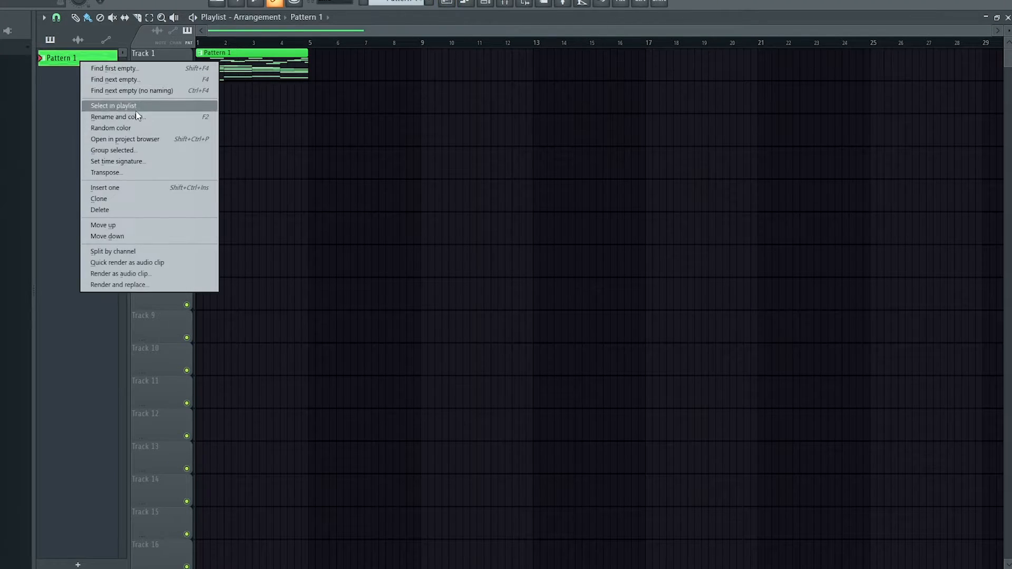
left_click(132, 252)
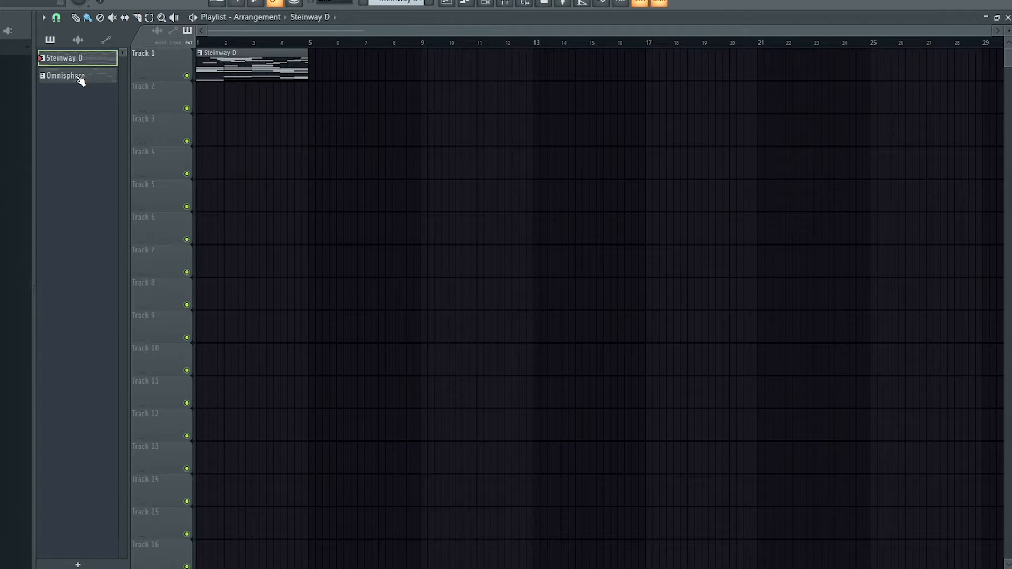
Place eight-bar Steinway D and Omnisphere clips at bar 1 on Tracks 2 and 3, and delete the four-bar clip on Track 1.
left_click_drag(263, 108, 285, 106)
left_click(448, 188)
right_click(450, 187)
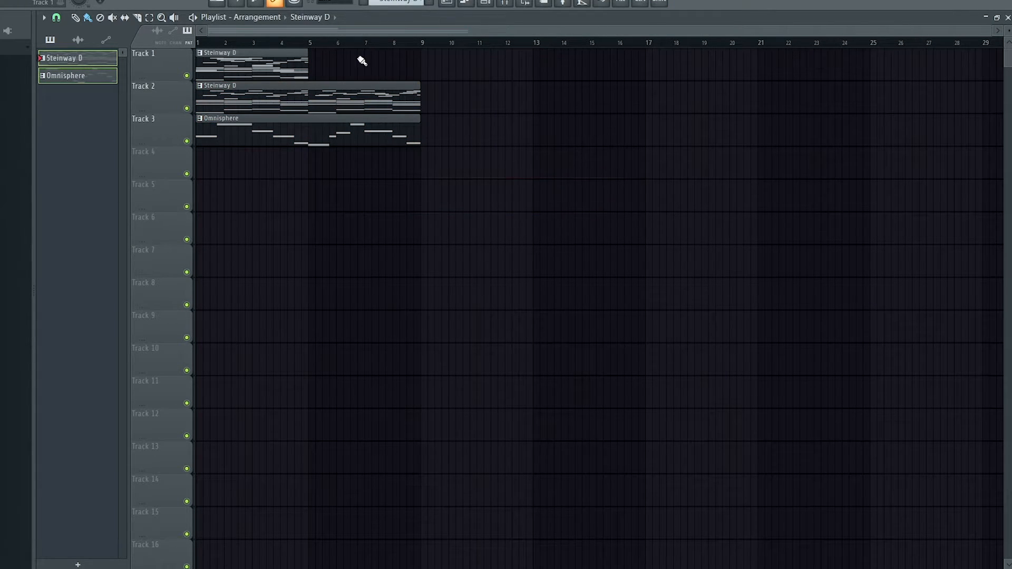
right_click(303, 61)
Duplicate the Steinway D and Omnisphere clips six times end to end, filling Tracks 2 and 3 up to bar 57.
key("ctrl+a")
key("ctrl+b")
key("ctrl+b")
key("ctrl+b")
key("ctrl+b")
key("ctrl+b")
key("ctrl+b")
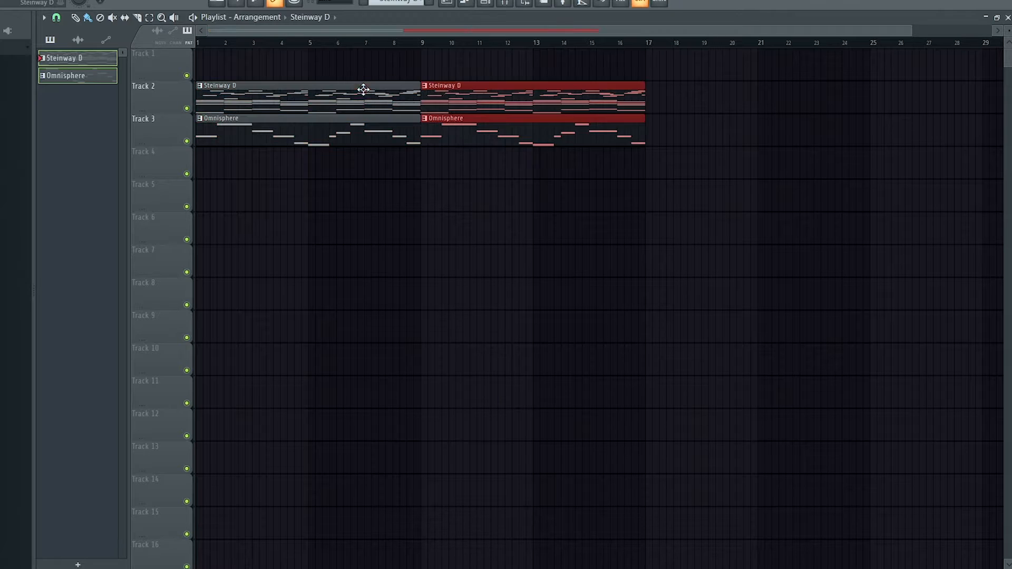
scroll(367, 151, "down", 4)
left_click(406, 275)
right_click(406, 273)
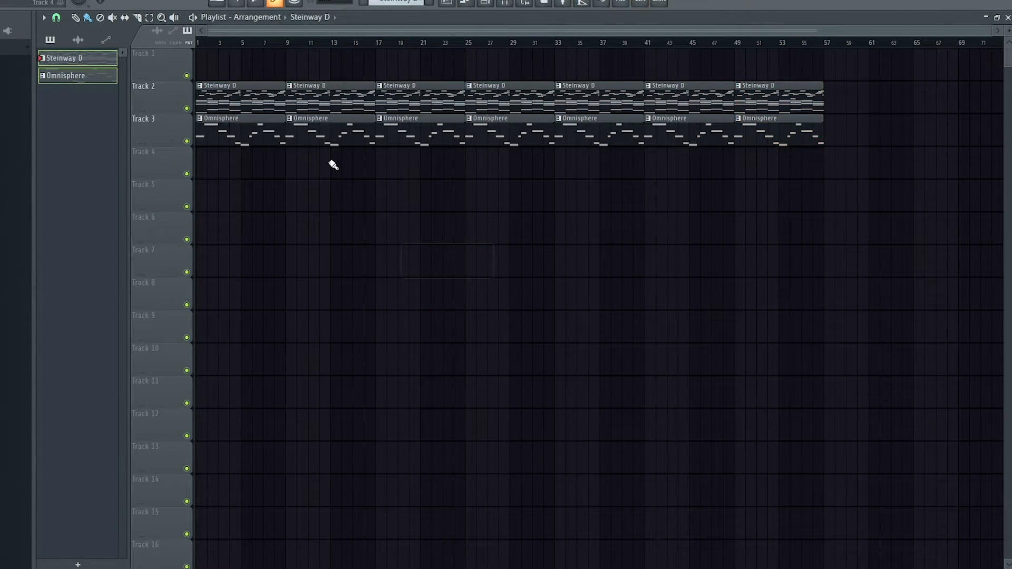
Delete both clips at bars 17, 33 and 49, the Omnisphere clips at bars 1 and 25, and the Steinway D clip at bar 41.
right_click(425, 99)
right_click(433, 132)
right_click(596, 99)
right_click(599, 132)
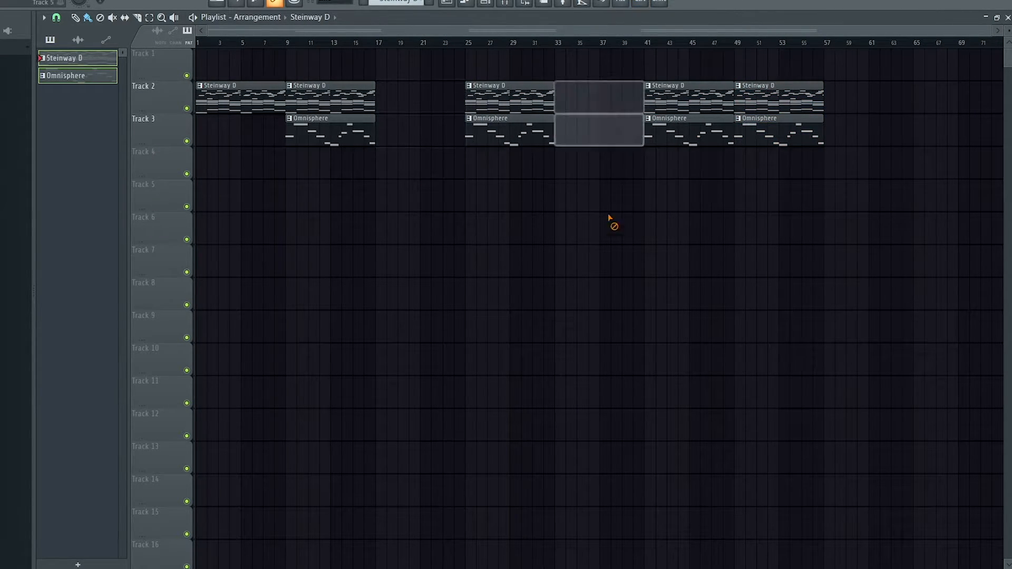
right_click(773, 99)
right_click(777, 131)
right_click(522, 122)
right_click(688, 95)
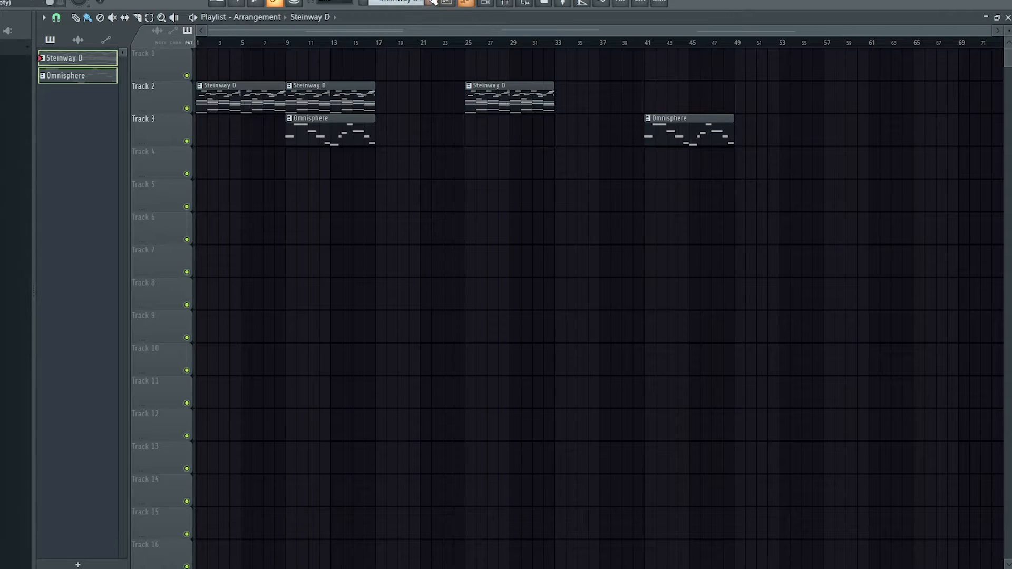
Place an empty Pattern 4 clip at bar 49 on Track 2 and render the arrangement from the Master mixer track onto Track 1.
left_click(735, 90)
scroll(743, 105, "up", 4)
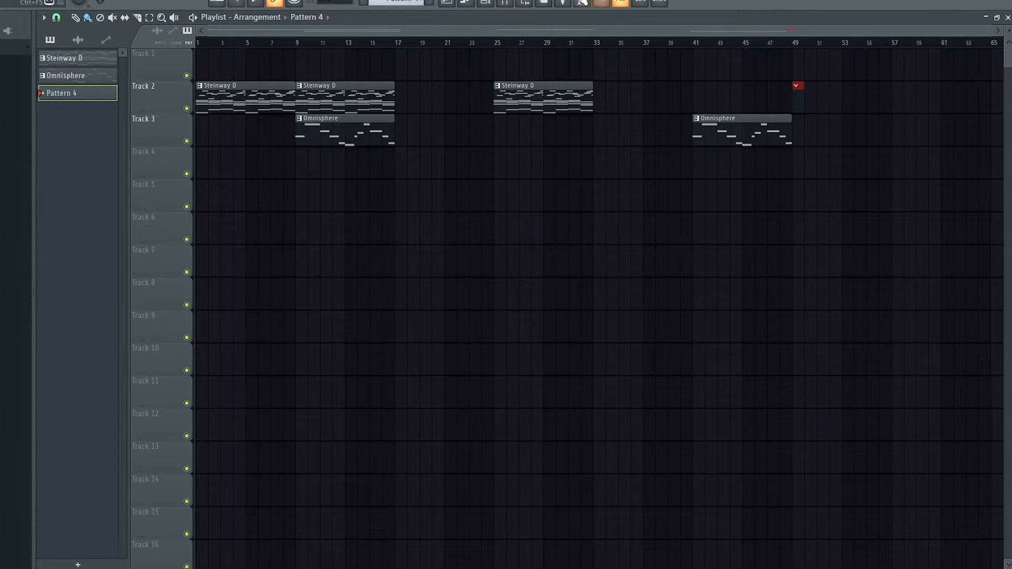
left_click(504, 3)
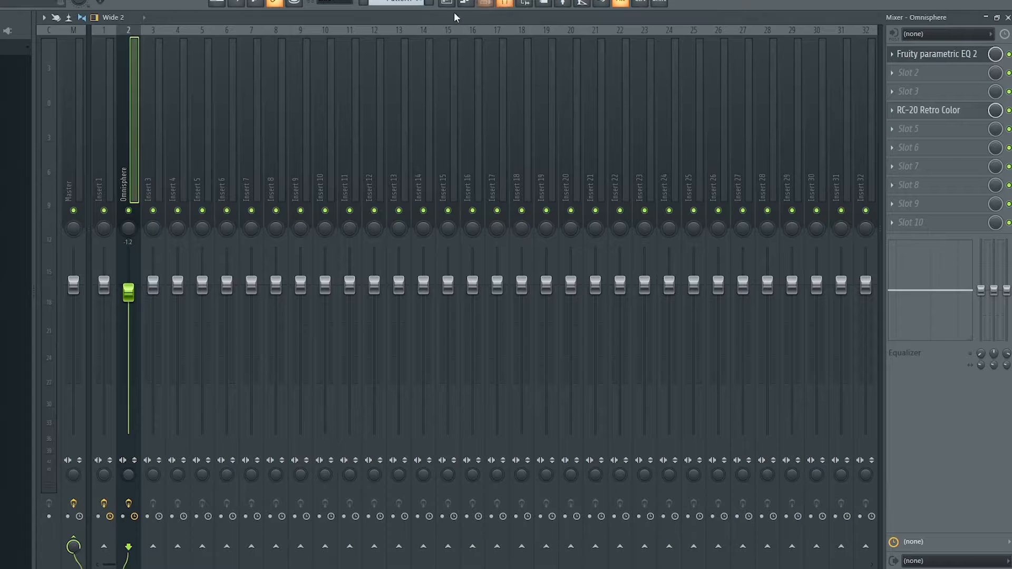
left_click(84, 131)
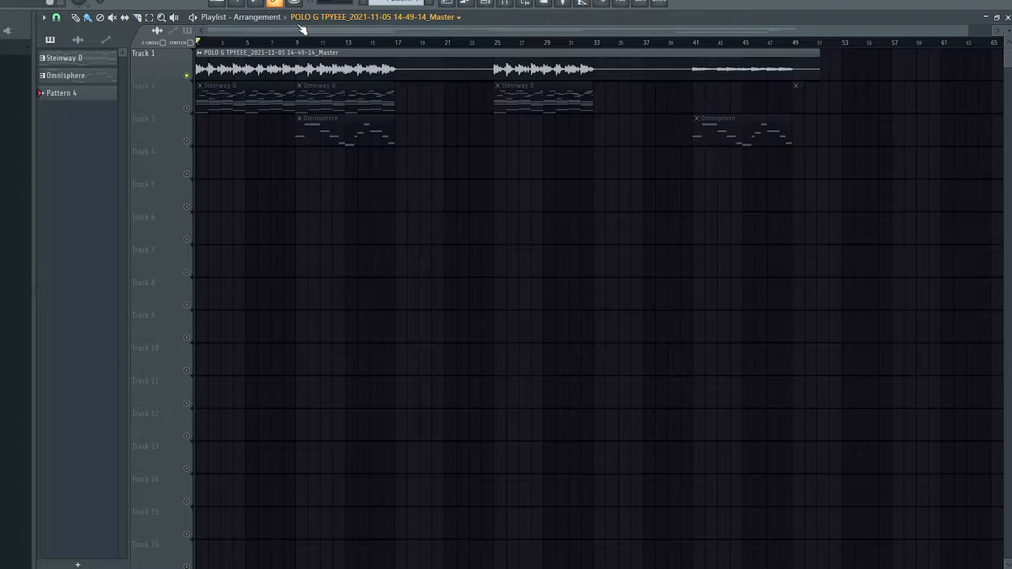
Set the time-stretching mode of the rendered audio clip on Track 1 to Stretch.
left_click(200, 53)
left_click(222, 97)
left_click(379, 179)
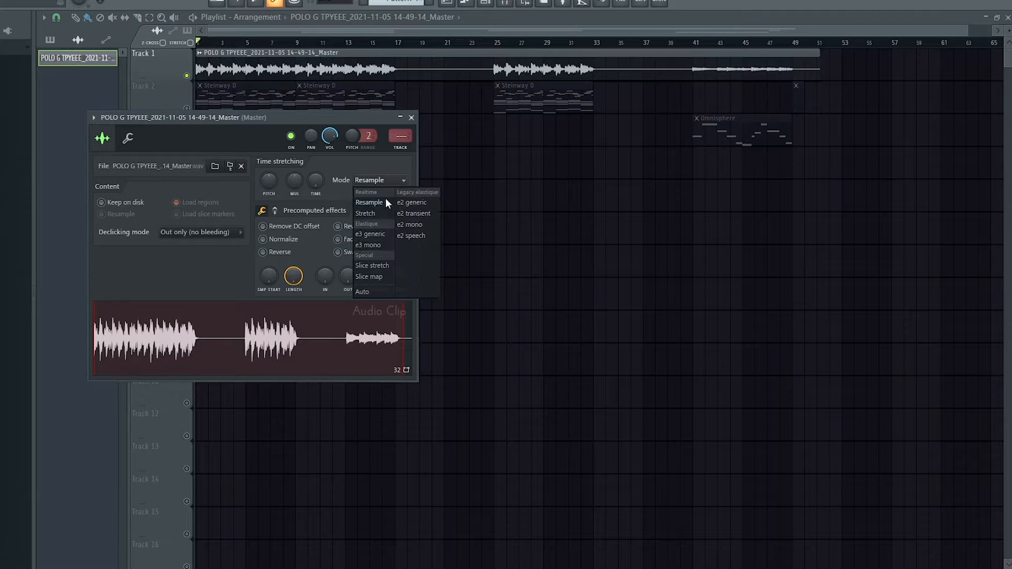
left_click(377, 213)
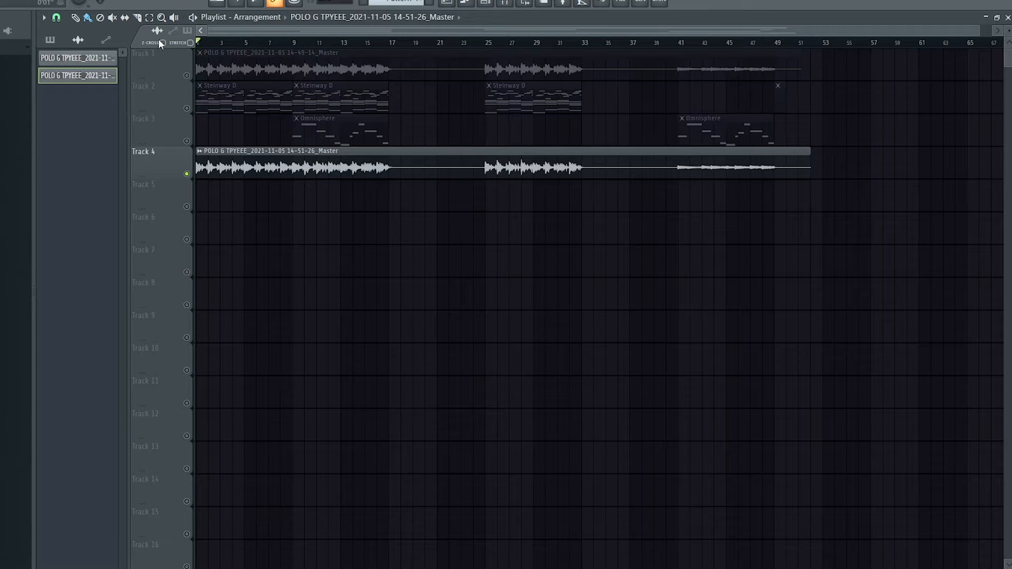
Check the channel settings of the second rendered clip on Track 4 and play back its opening section.
left_click(200, 153)
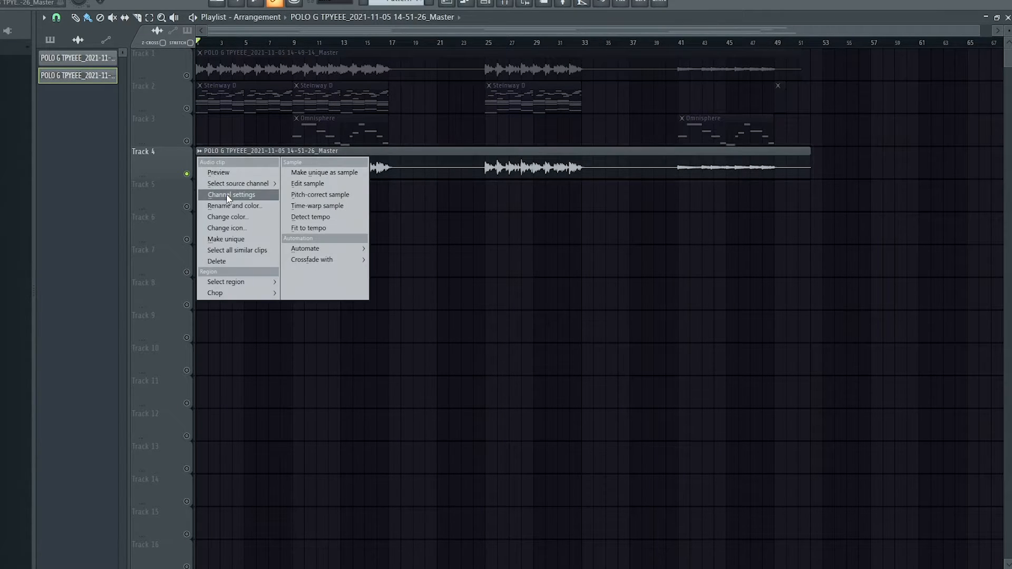
left_click(222, 194)
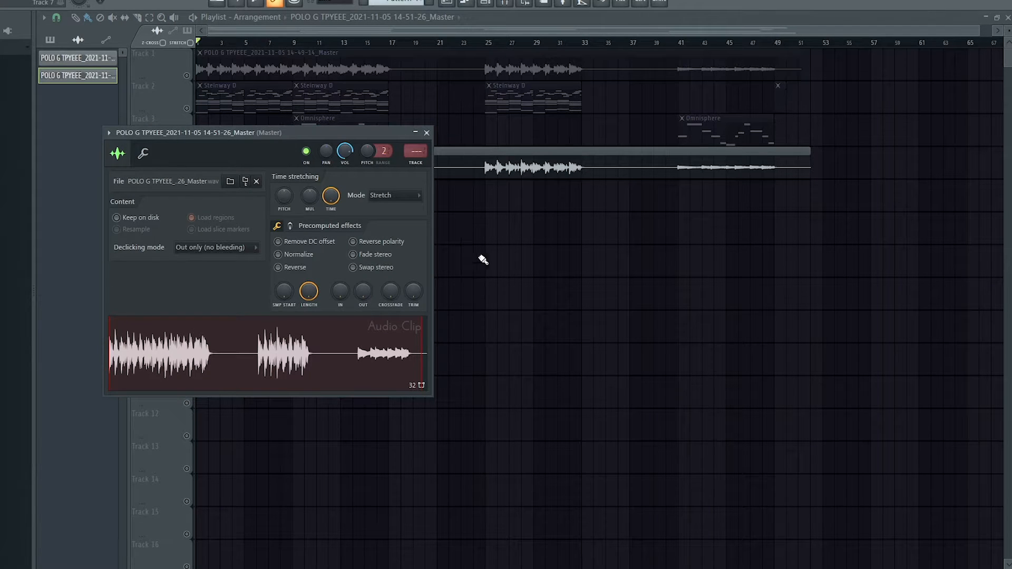
left_click(426, 132)
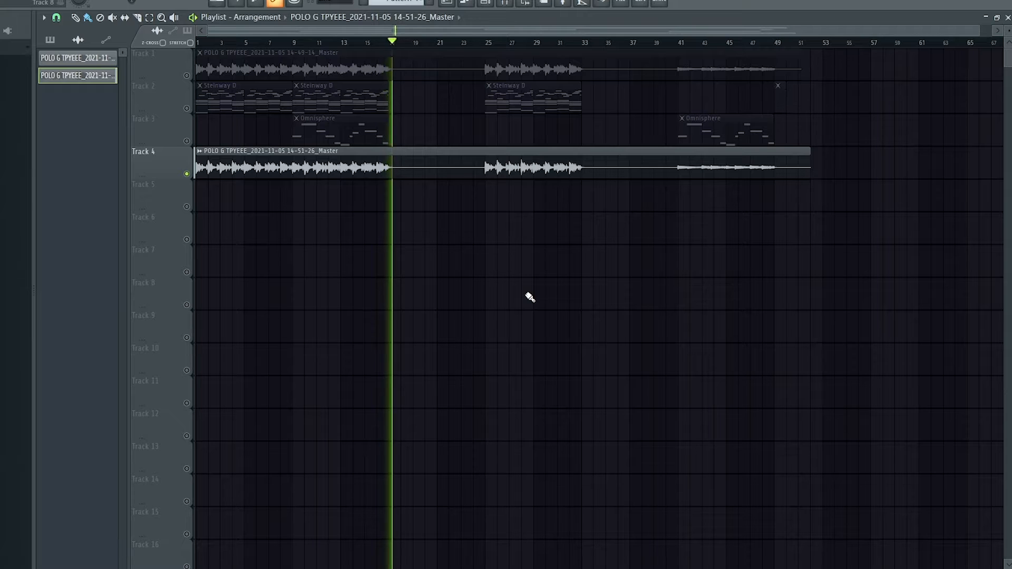
key("space")
Slice the rendered audio clip on Track 4 at bars 25, 33, 41 and 49.
scroll(485, 196, "up", 3)
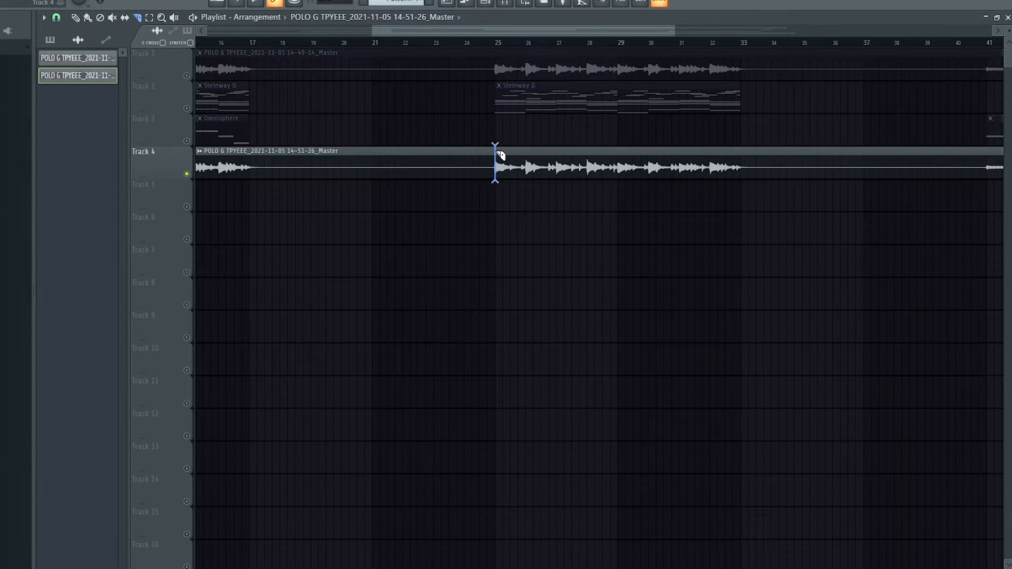
scroll(814, 203, "down", 3)
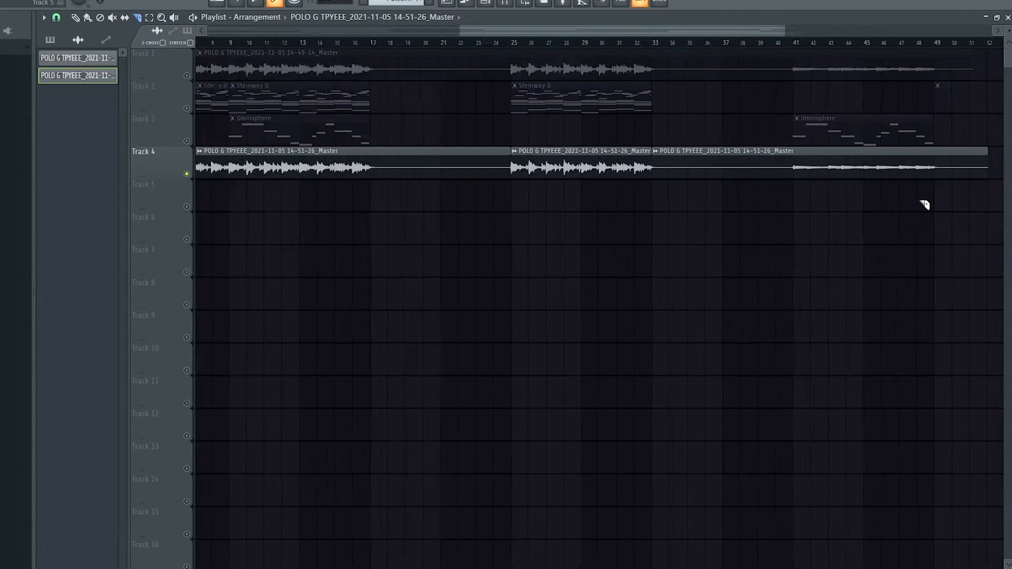
scroll(924, 204, "up", 4)
left_click(639, 155)
scroll(772, 191, "down", 3)
scroll(835, 176, "up", 2)
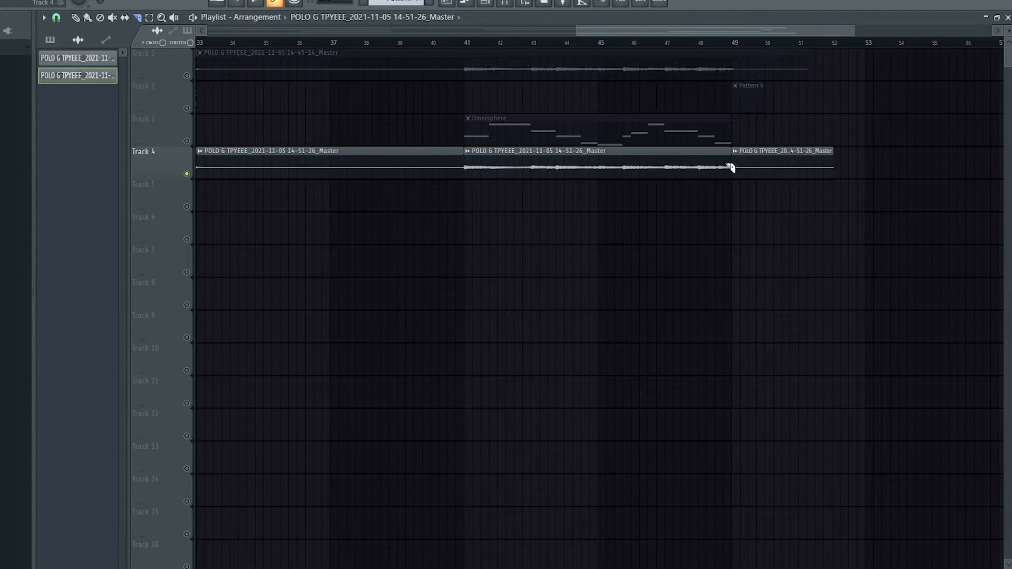
Delete the slices at bars 1, 33 and 49, and move the two remaining slices to bar 1 on Tracks 4 and 5.
right_click(760, 173)
right_click(394, 178)
scroll(406, 197, "down", 3)
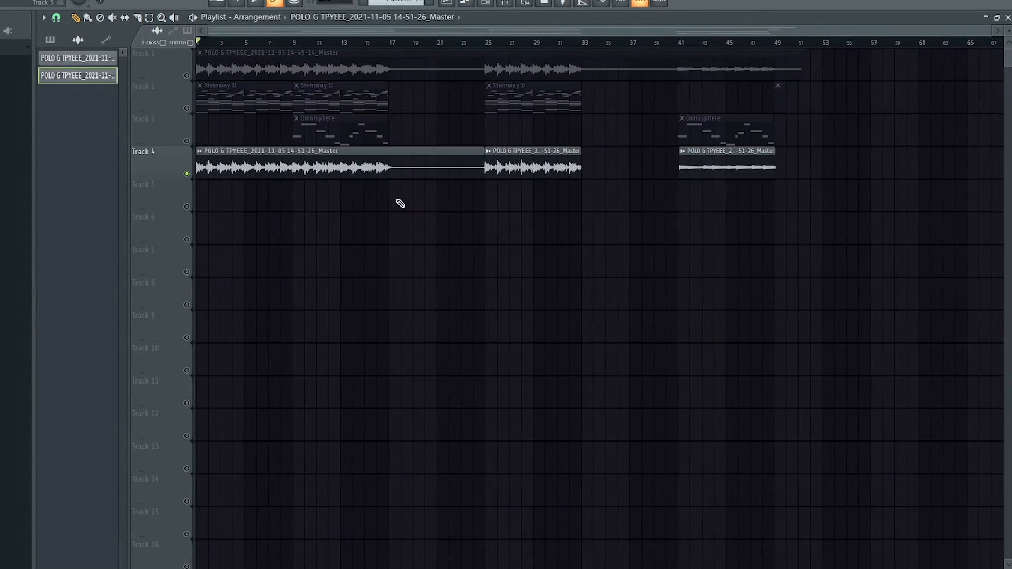
right_click(459, 171)
left_click_drag(495, 167, 89, 151)
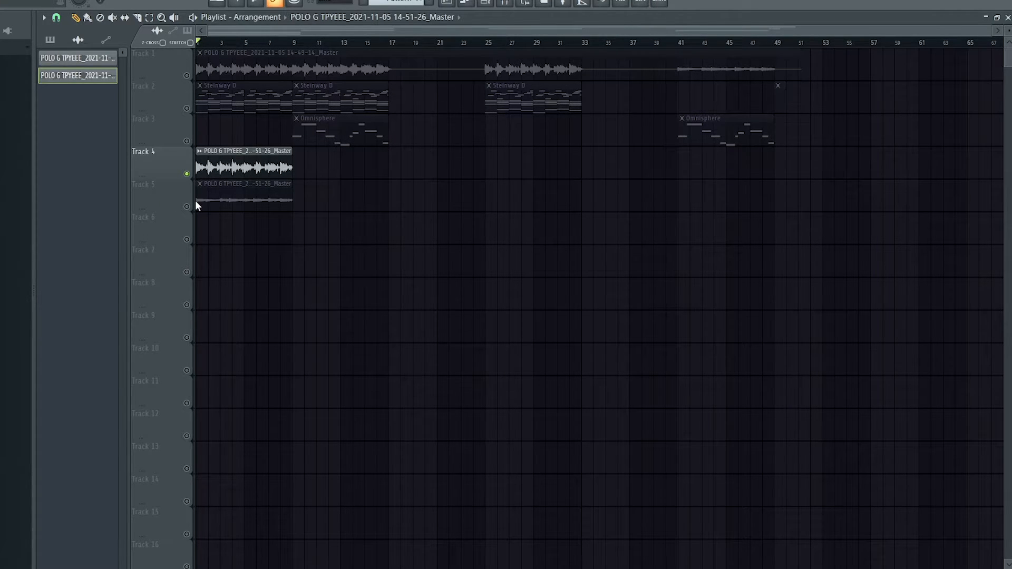
Delete the old render on Track 1 and all pattern clips on Tracks 2 and 3.
right_click(709, 132)
right_click(653, 70)
right_click(341, 98)
right_click(345, 129)
right_click(527, 100)
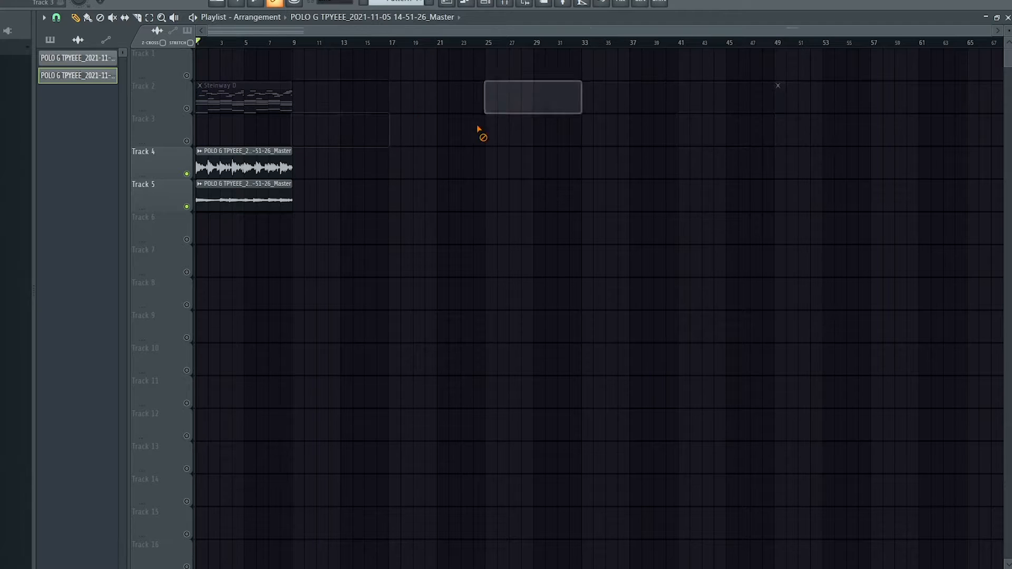
right_click(264, 100)
Choose the Stretch time-stretching mode for the audio clip on Track 4 and open its declicking mode options.
scroll(233, 131, "up", 5)
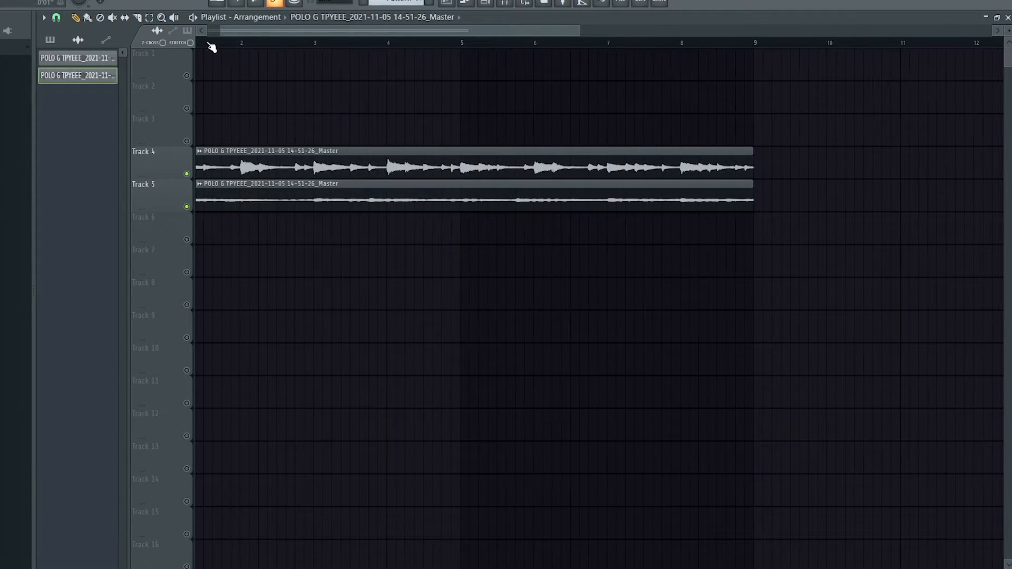
left_click_drag(209, 44, 20, 47)
left_click(200, 151)
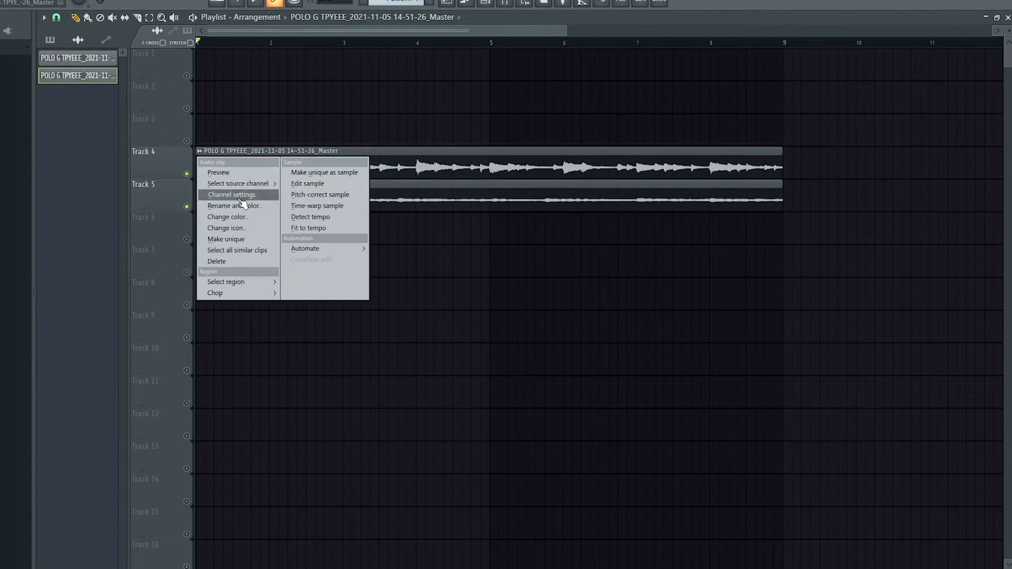
left_click(243, 195)
left_click(389, 195)
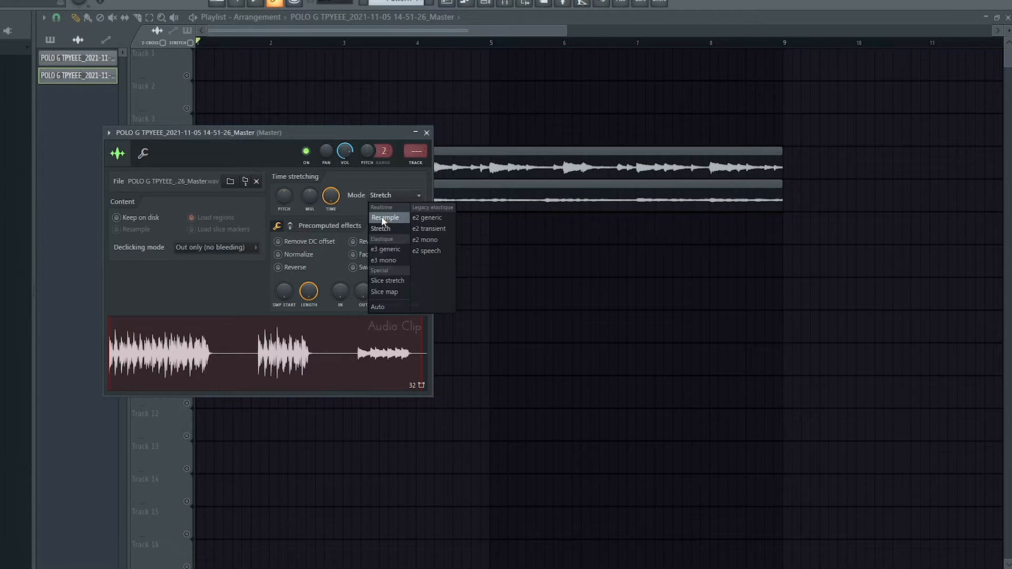
left_click(378, 225)
left_click(216, 247)
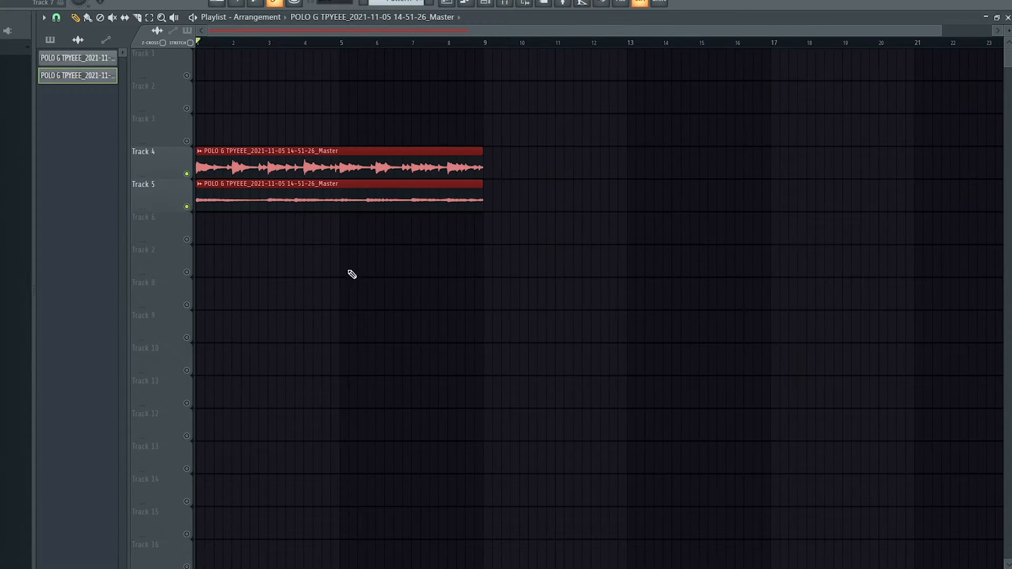
Duplicate both audio clips on Tracks 4 and 5 four times end to end, filling them up to bar 41.
key("ctrl+b")
key("ctrl+b")
key("ctrl+b")
key("ctrl+b")
scroll(380, 30, "down", 5)
Review the hi-hat and clap pattern in the piano roll and channel rack, and play it with the melody.
left_click(396, 2)
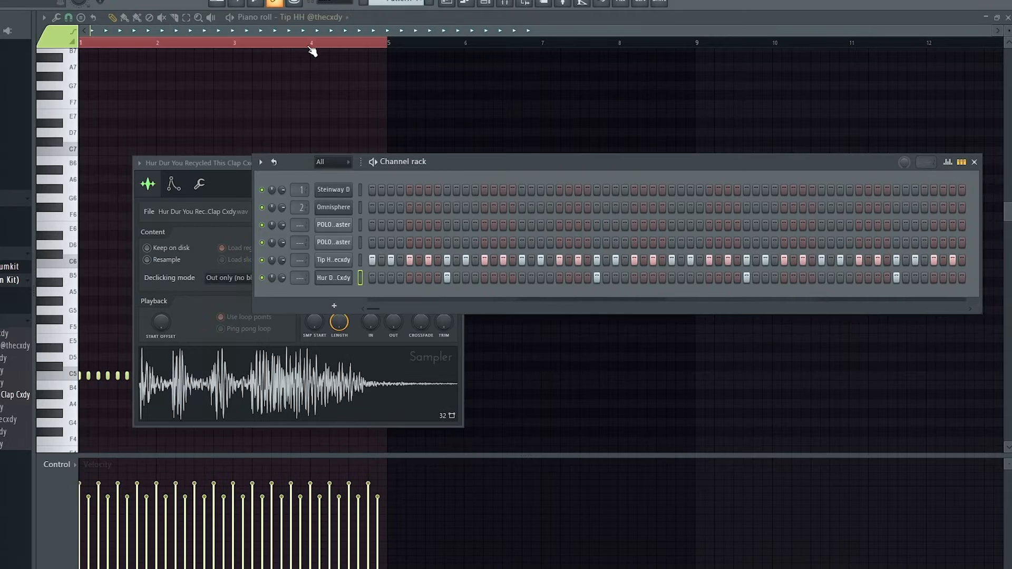
left_click(232, 30)
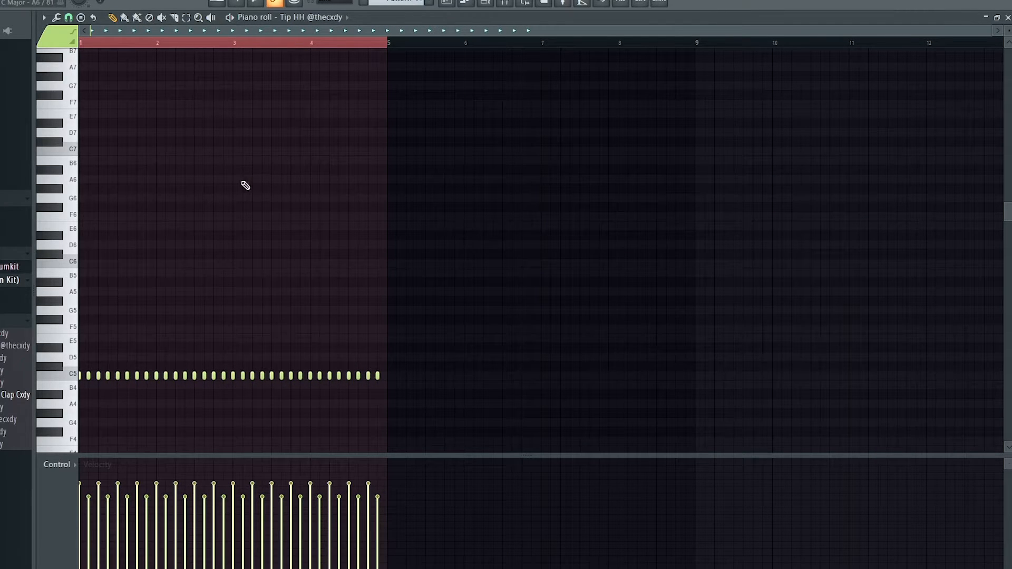
left_click(448, 3)
key("space")
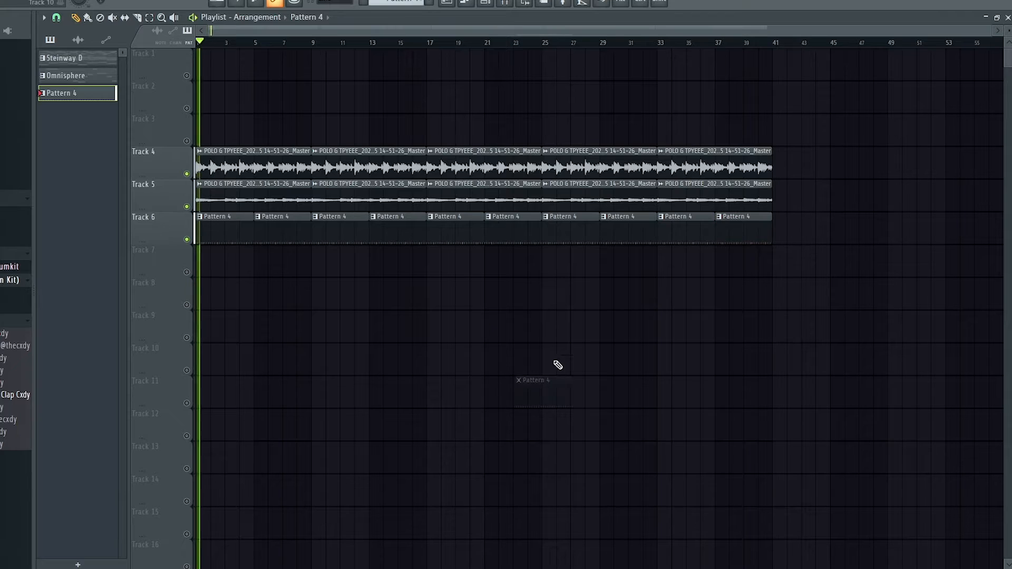
left_click(485, 2)
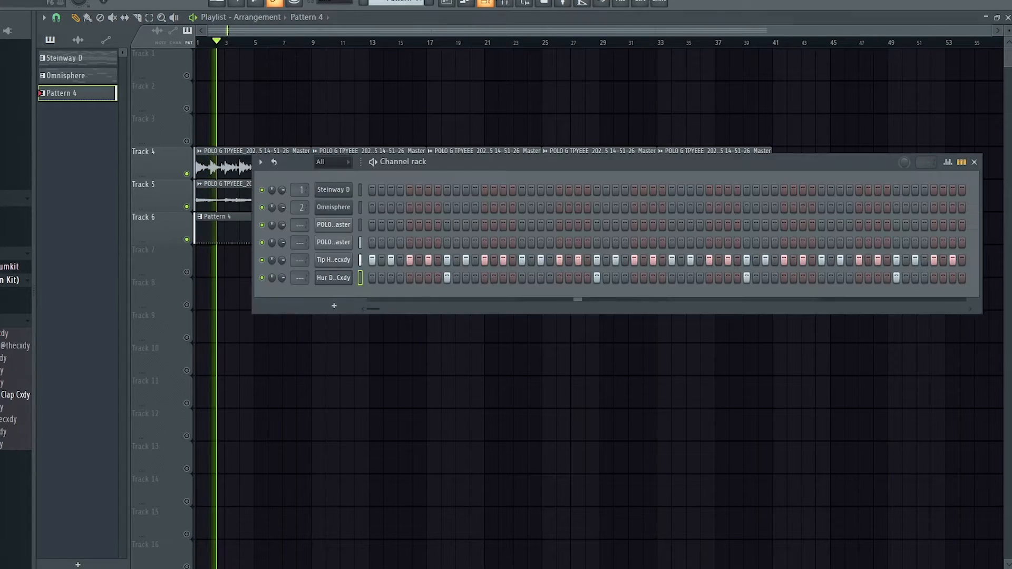
key("space")
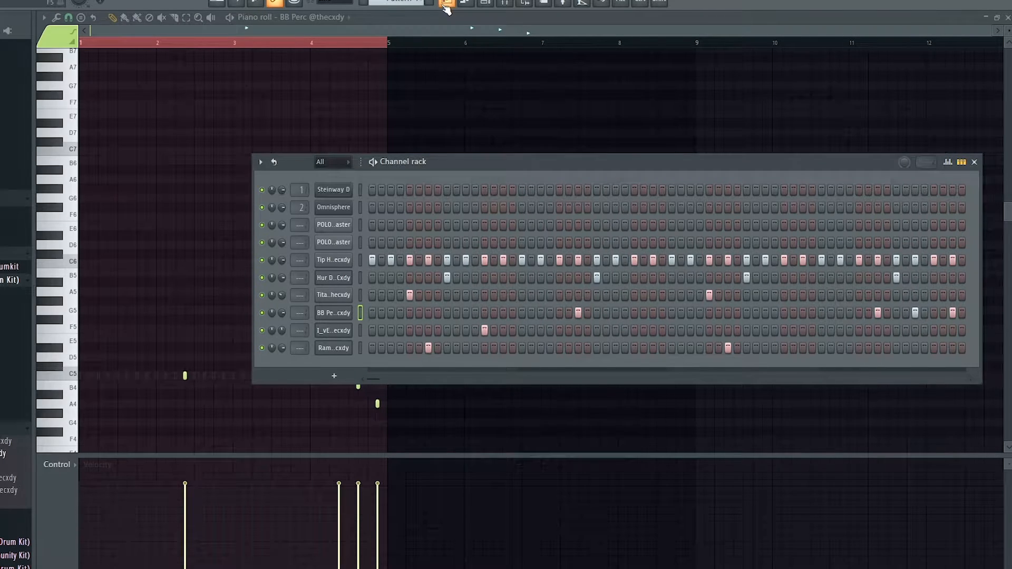
Show the playlist and channel rack, and play the arrangement with the added percussion channels.
left_click(446, 5)
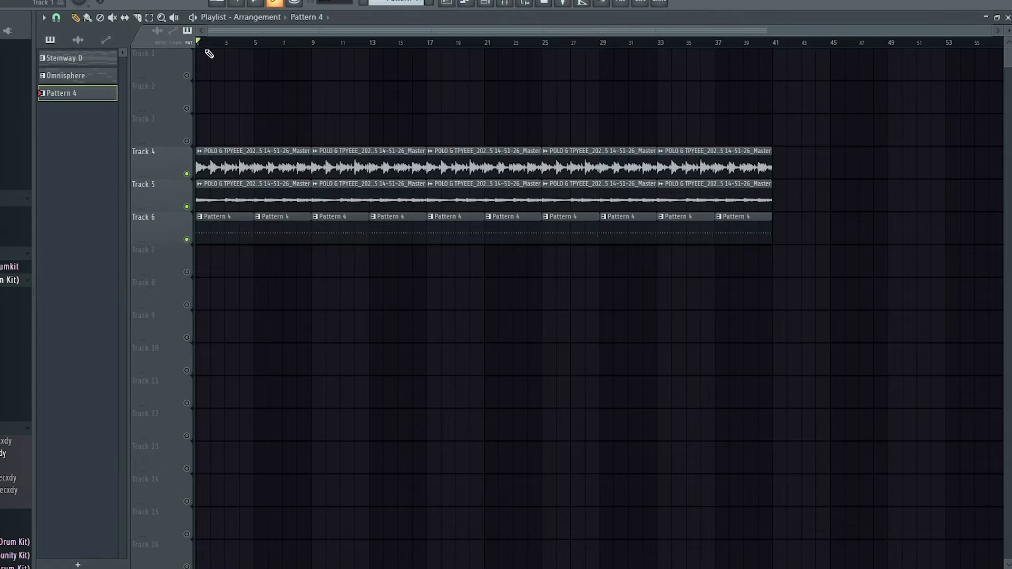
left_click(485, 4)
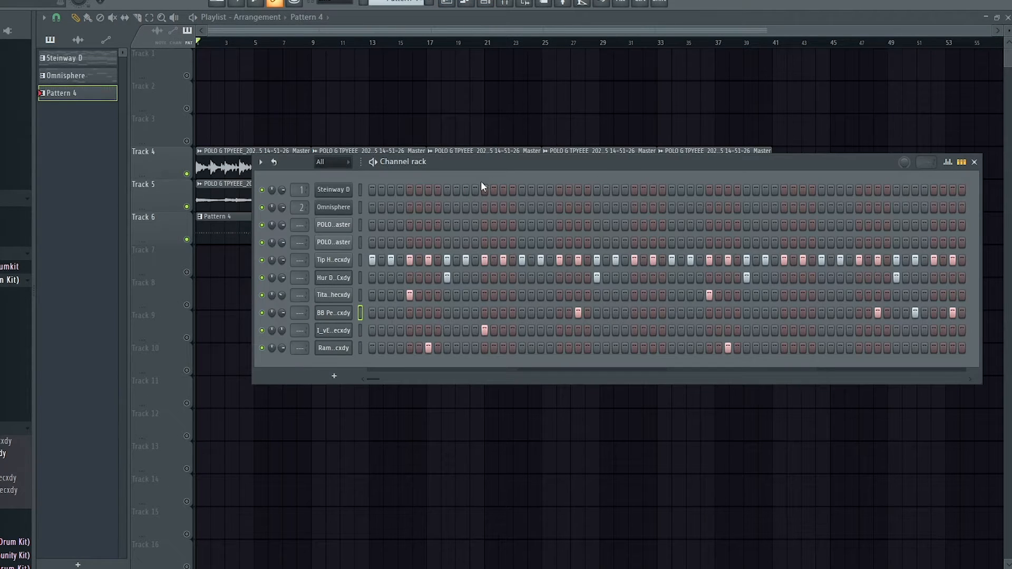
key("space")
Add the Go To Kick sample from the drum kit and enter hits on steps 1, 17, 21, 31, 33, 45, 47, 49 and 61.
left_click(6, 428)
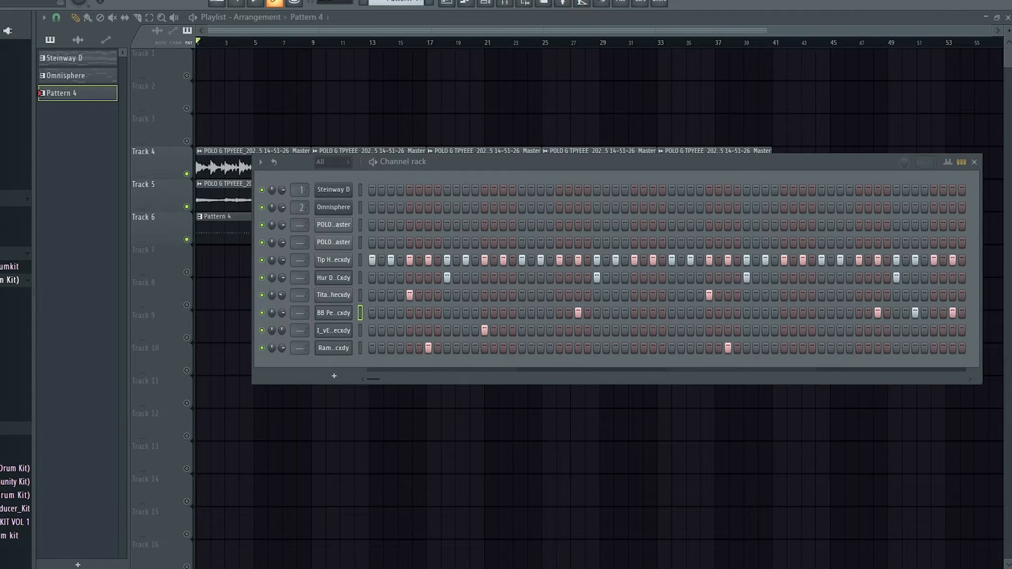
left_click(6, 374)
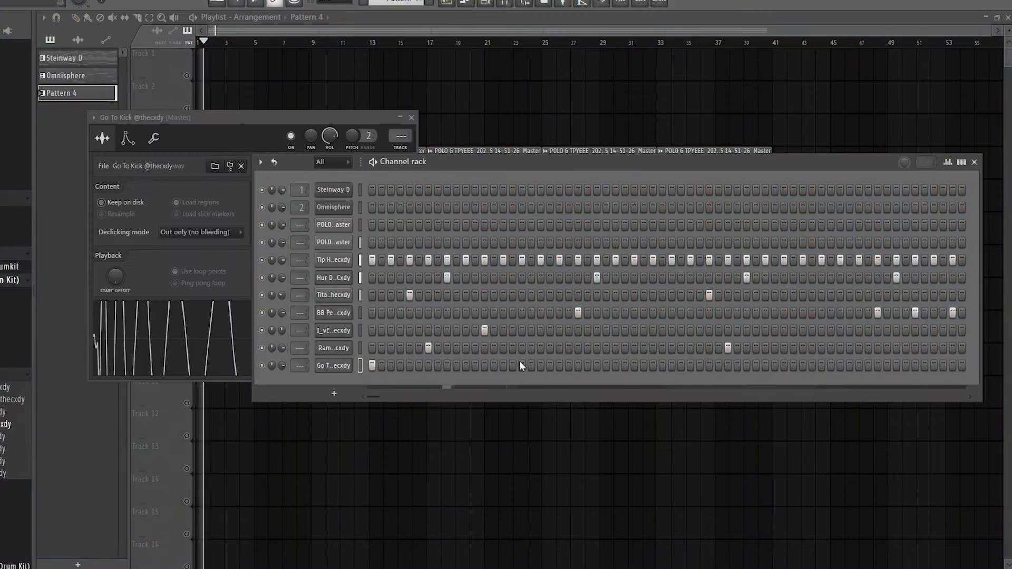
left_click(522, 365)
left_click(559, 365)
left_click(653, 365)
left_click(671, 365)
left_click(783, 365)
left_click(802, 365)
left_click(821, 365)
left_click(934, 365)
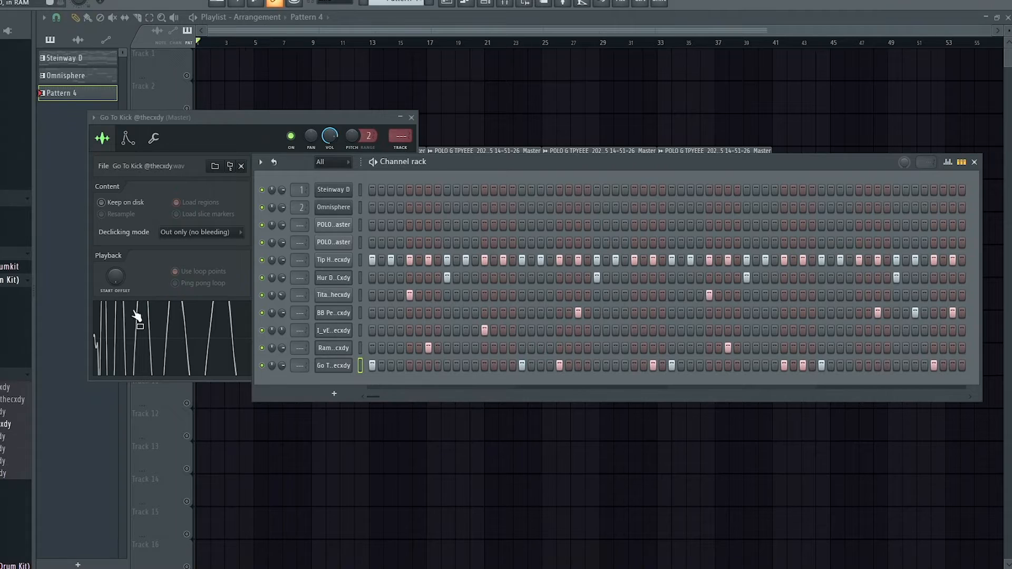
left_click(6, 307)
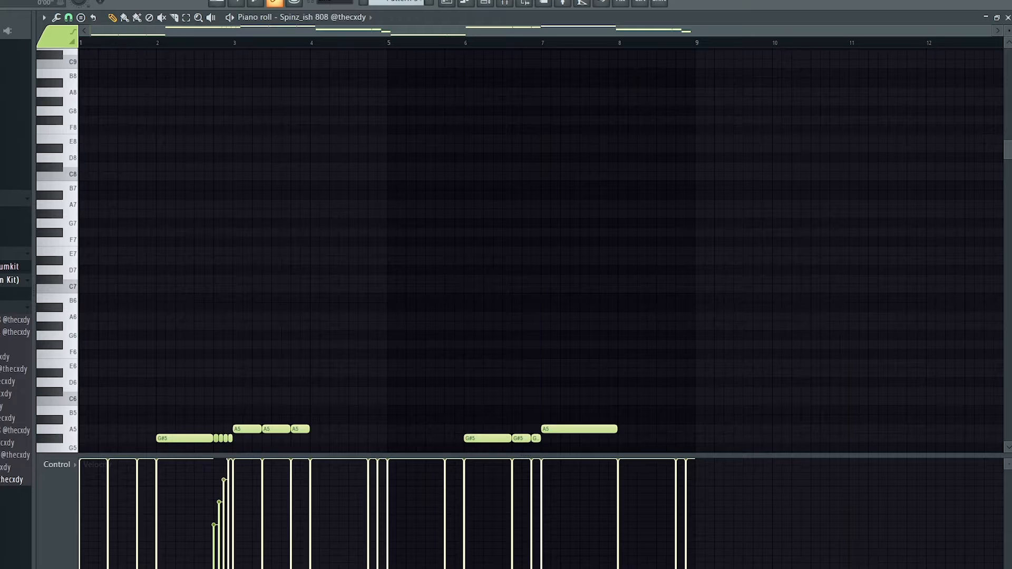
Play through the eight-bar Spinz_ish 808 part in the piano roll.
scroll(252, 142, "down", 5)
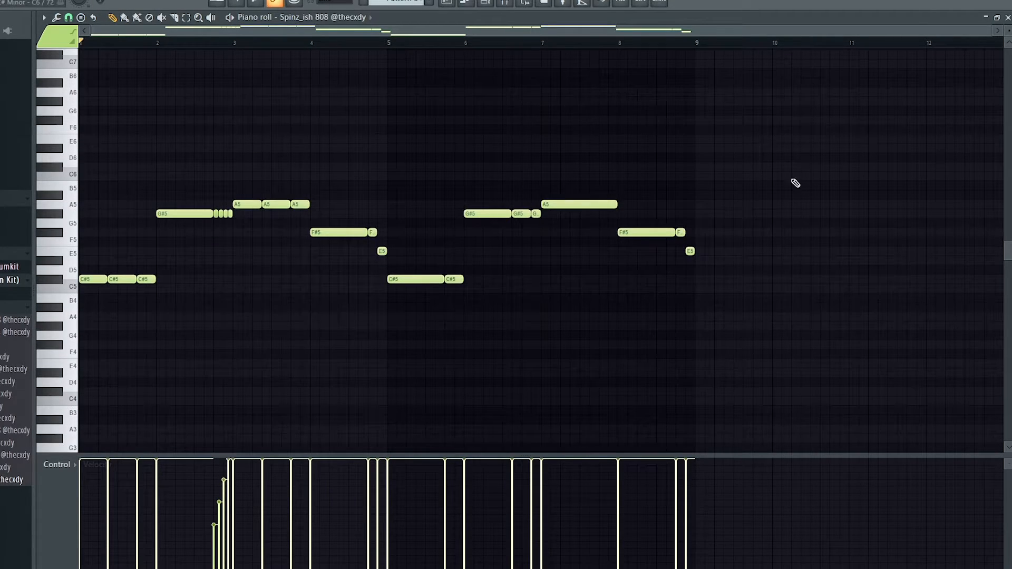
key("space")
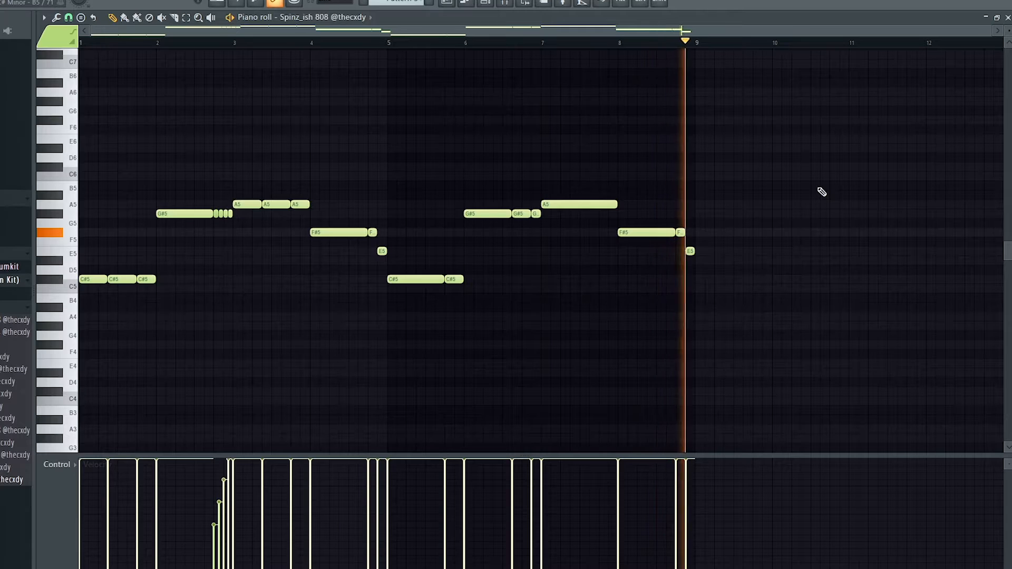
key("space")
Copy the Spinz_ish 808 channel's notes and unmute the Go To Kick channel.
key("F6")
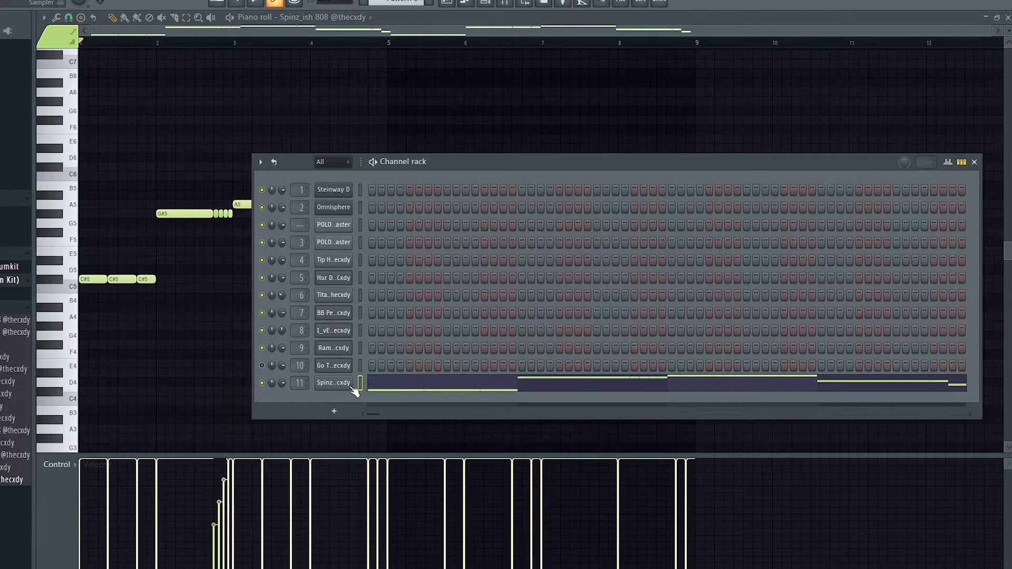
right_click(350, 386)
left_click(486, 394)
left_click(261, 365)
Paste the copied 808 notes into the Go To Kick channel of the drum pattern and discard their note lengths.
left_click(468, 2)
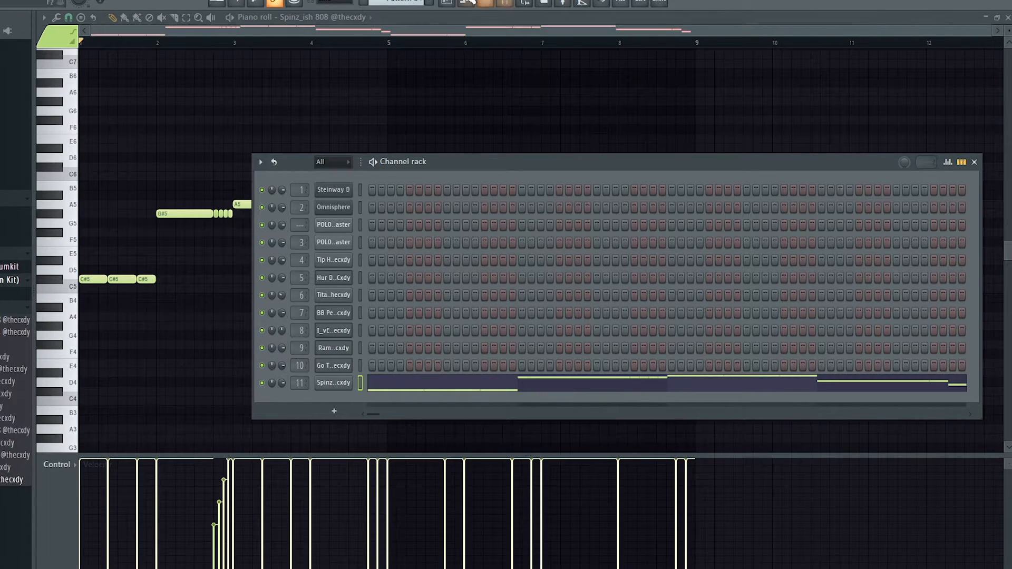
scroll(402, 1, "up", 1)
right_click(341, 365)
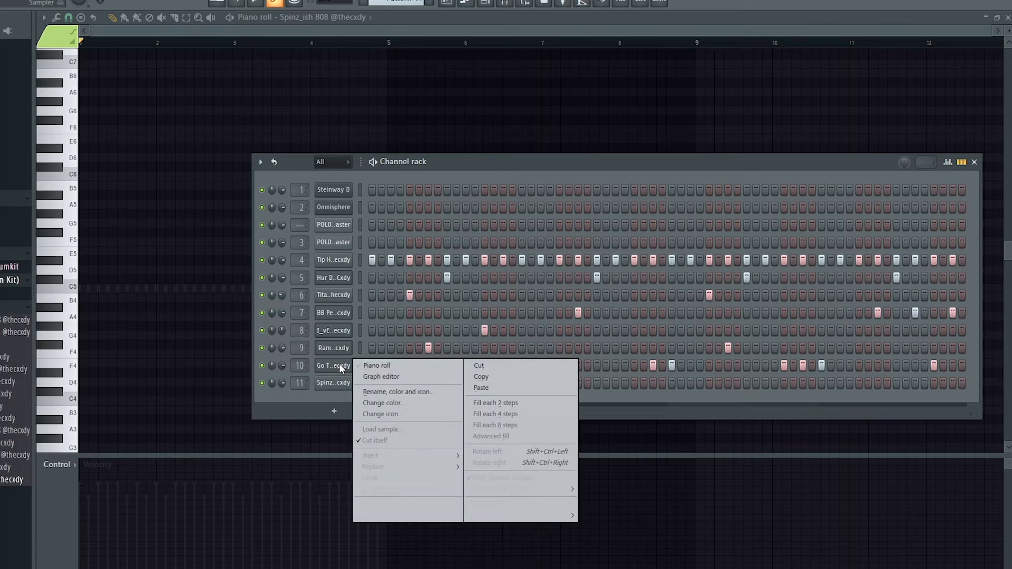
left_click(493, 388)
left_click(379, 371)
key("shift+d")
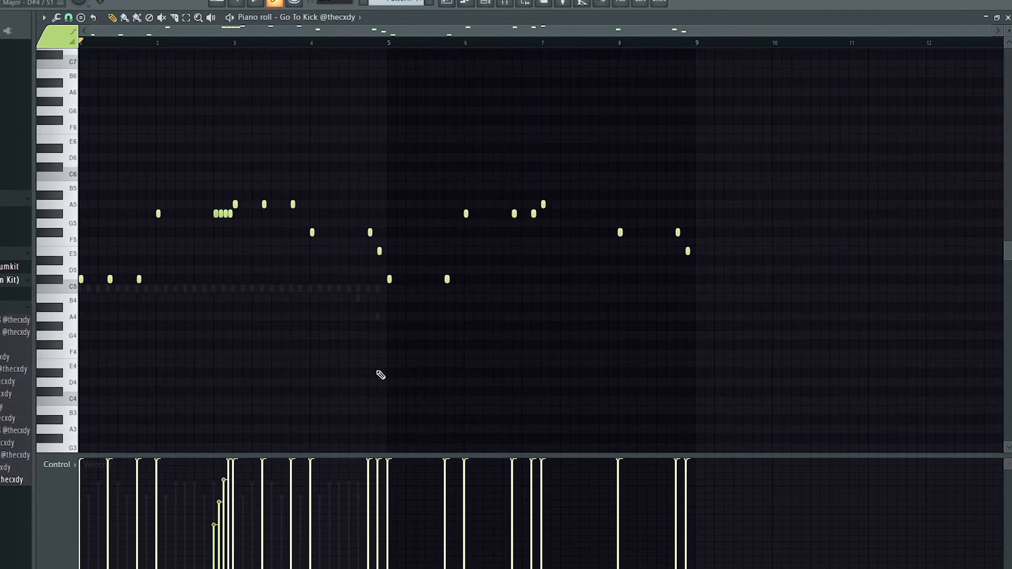
Limit all Go To Kick notes to the C5 key and delete the fourth hit of the roll just before bar 3.
key("alt+k")
key("Return")
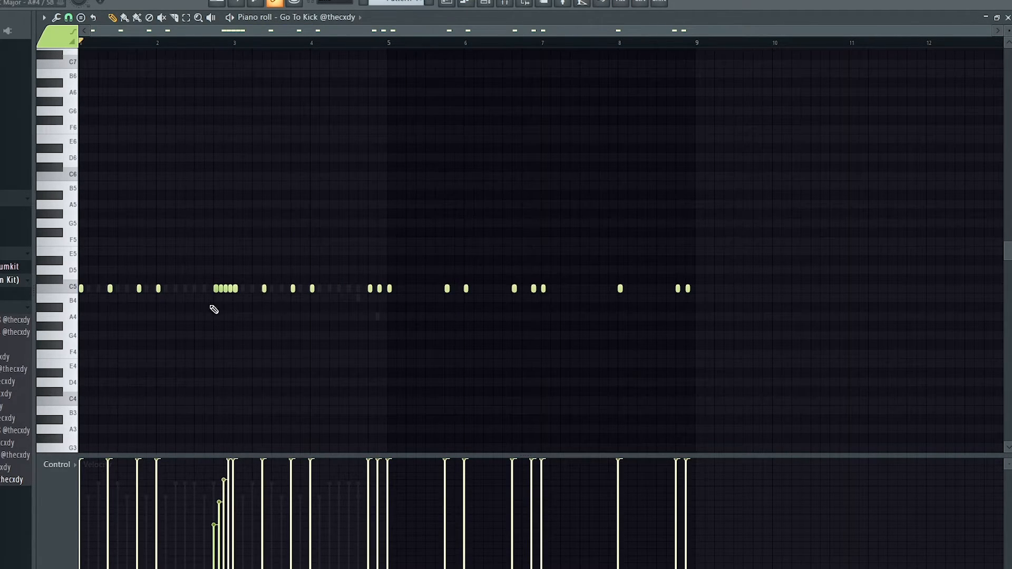
right_click(231, 290)
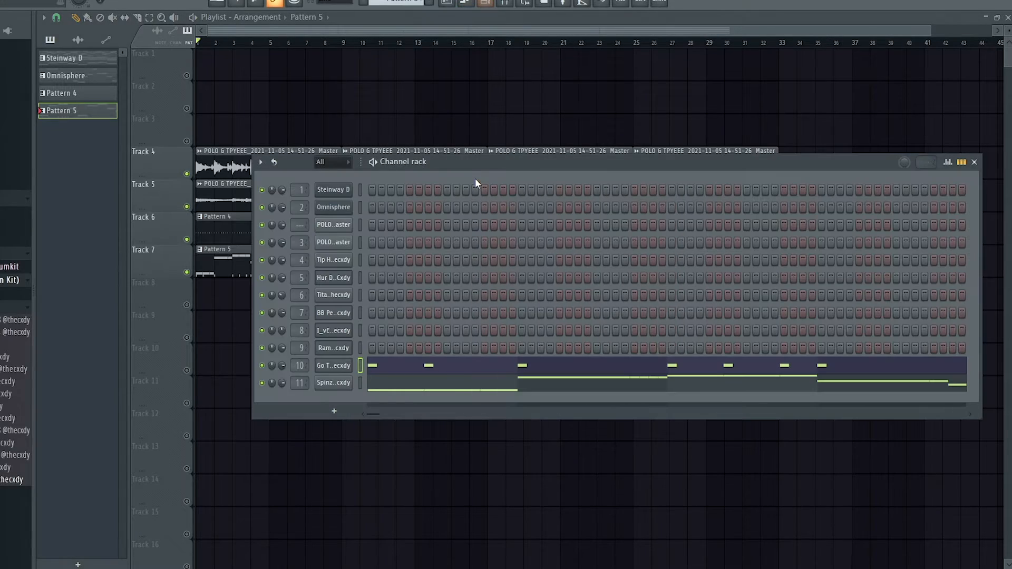
Check the mixer tracks of the Titan OH, BB Perc and clap channels.
left_click_drag(442, 162, 490, 84)
left_click(504, 3)
left_click(181, 113)
left_click(236, 102)
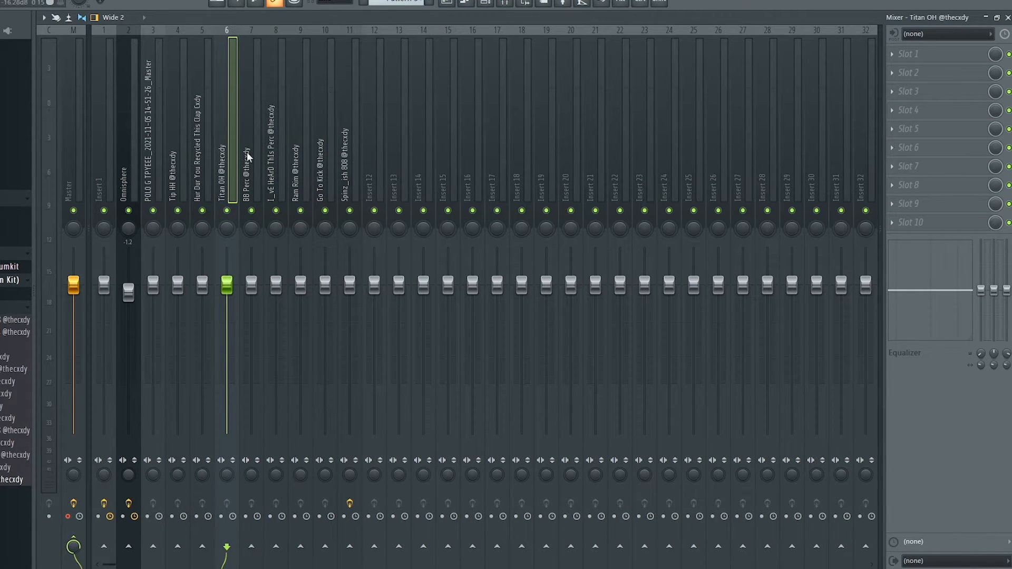
left_click(77, 510)
left_click(251, 106)
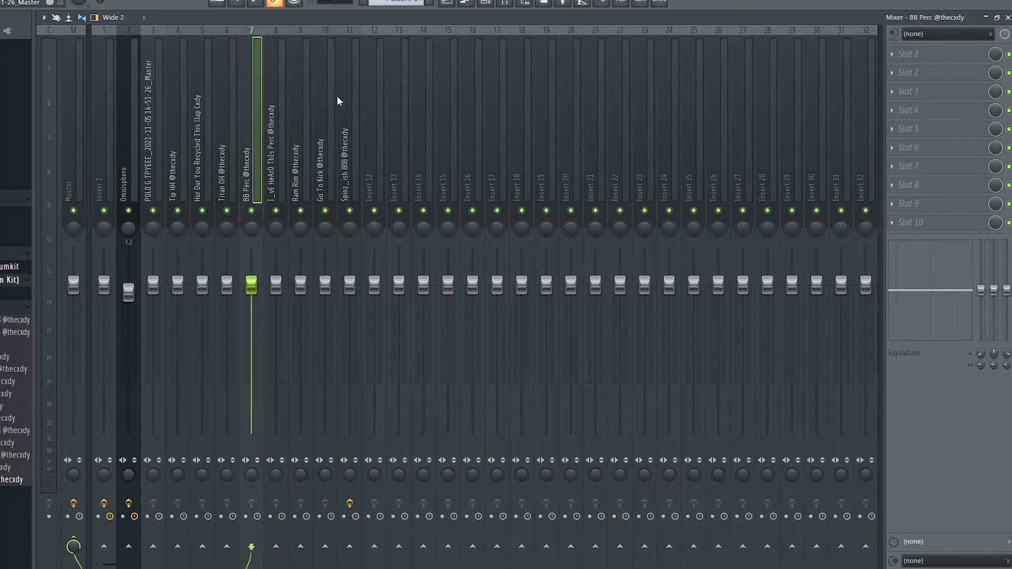
left_click(211, 97)
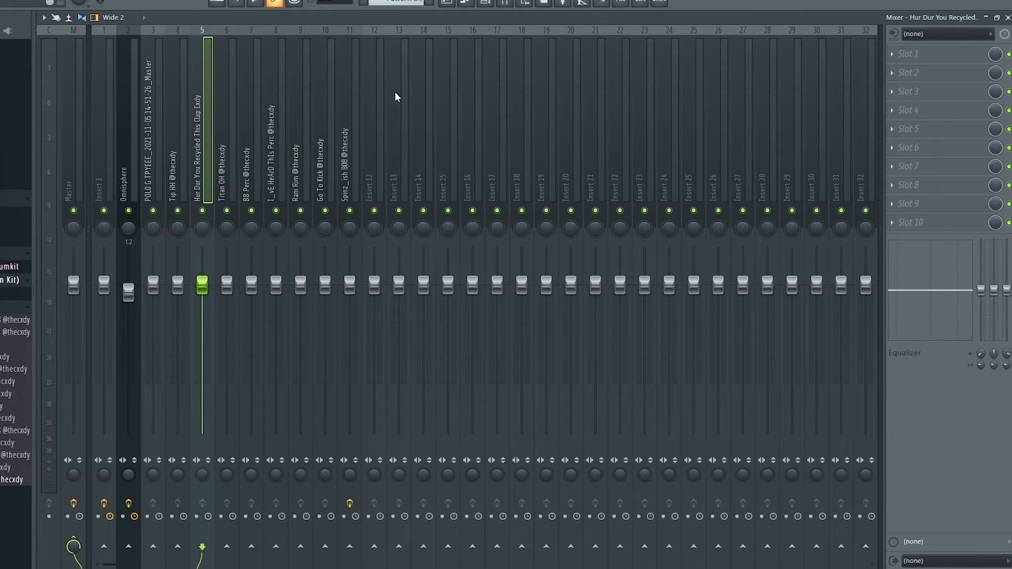
Return to the playlist and inspect the Tip HH notes of Pattern 4.
left_click(448, 6)
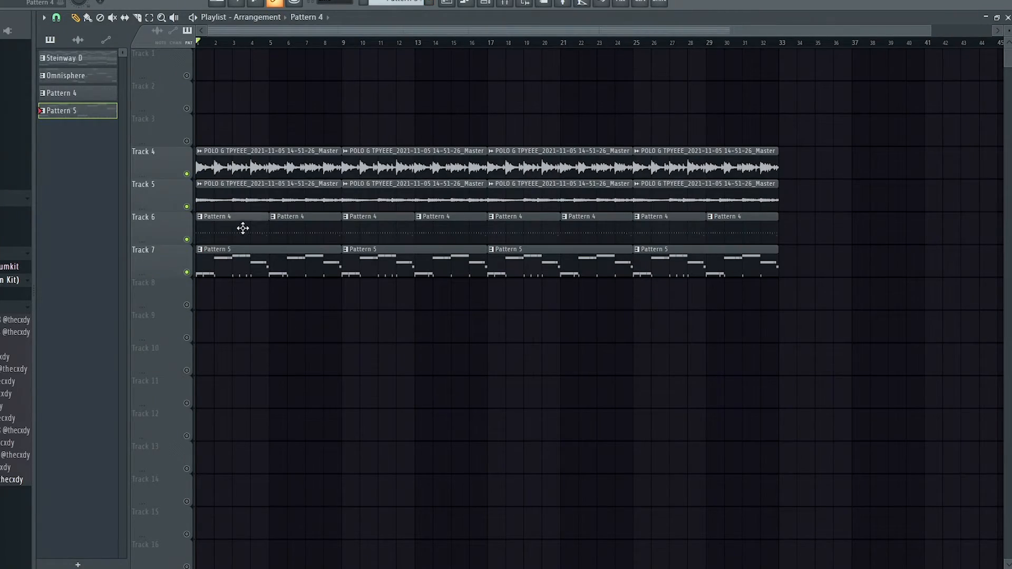
double_click(242, 225)
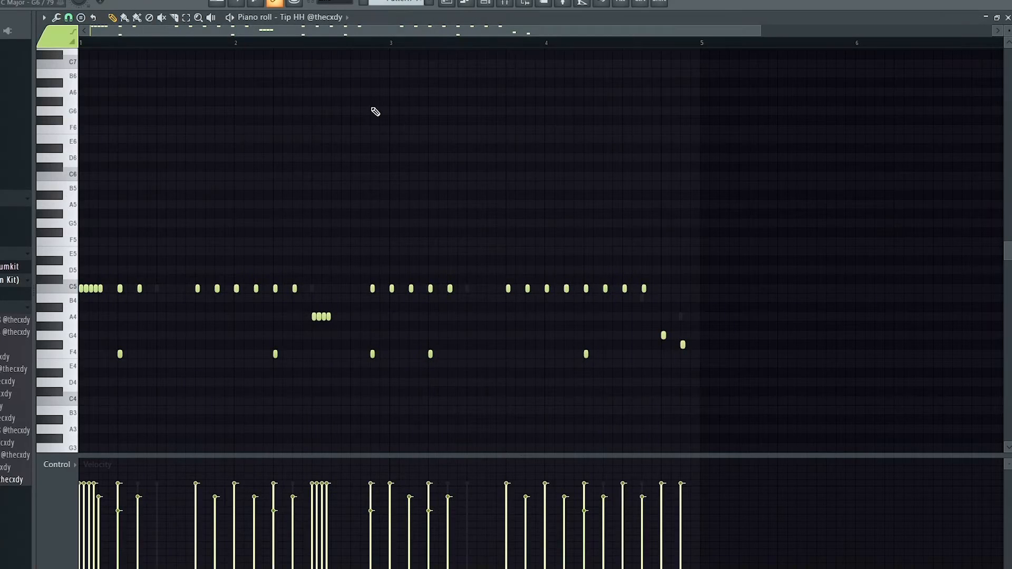
left_click(456, 3)
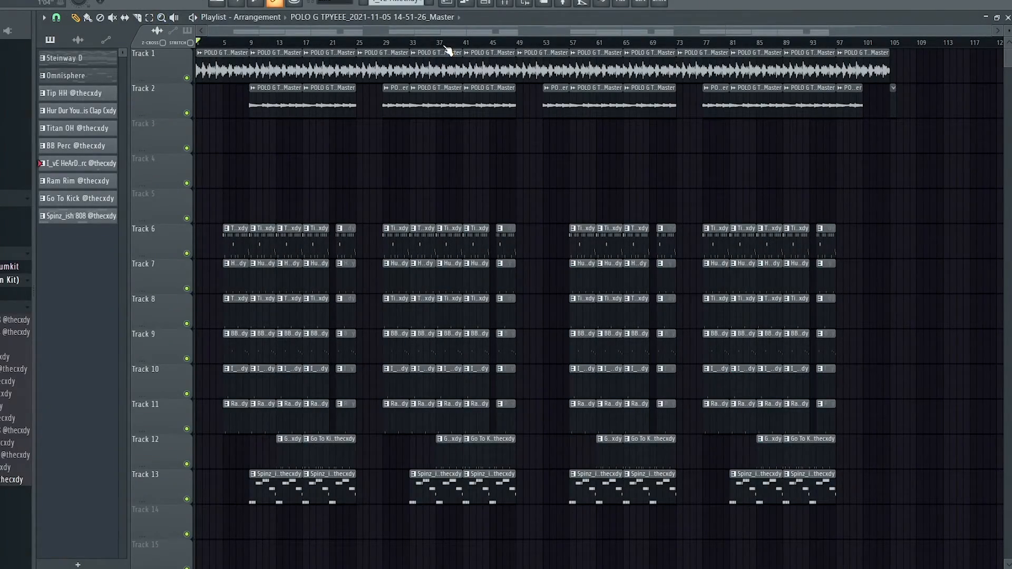
Highlight the intro in bars 1 to 9 with its drum clips, and clear the selection.
scroll(251, 79, "up", 2)
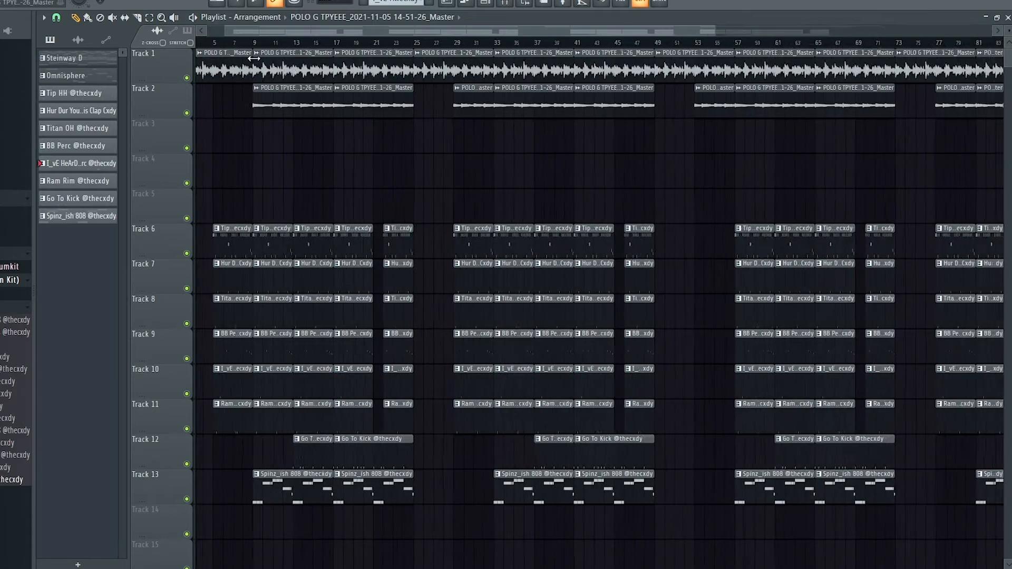
left_click(267, 18)
left_click(338, 30)
left_click_drag(338, 31, 196, 44)
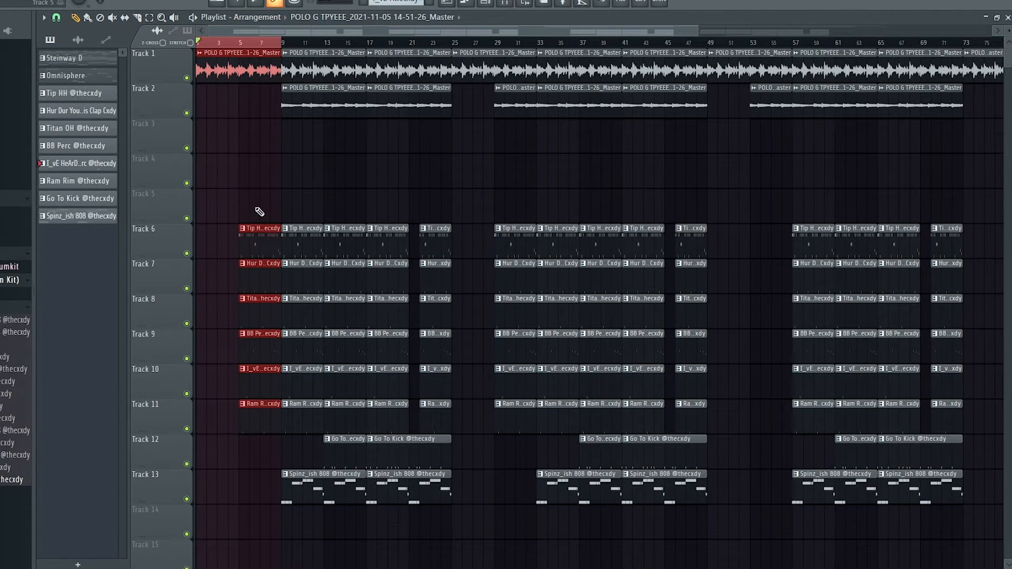
left_click_drag(269, 253, 247, 189)
left_click(271, 236, "ctrl+shift")
left_click(250, 44, "ctrl")
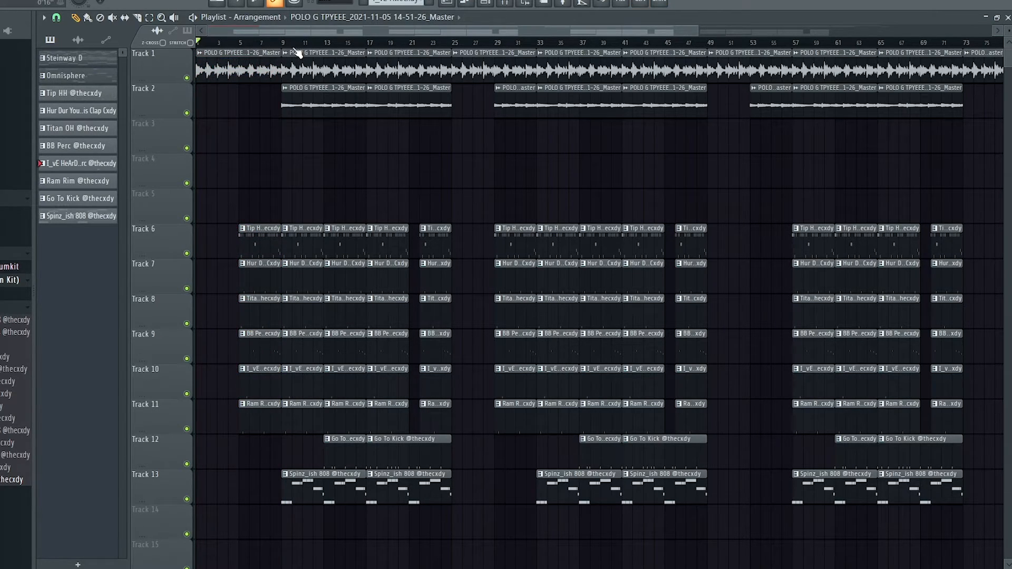
Highlight the first main section of the arrangement from bar 9 to bar 25.
left_click_drag(291, 43, 331, 42)
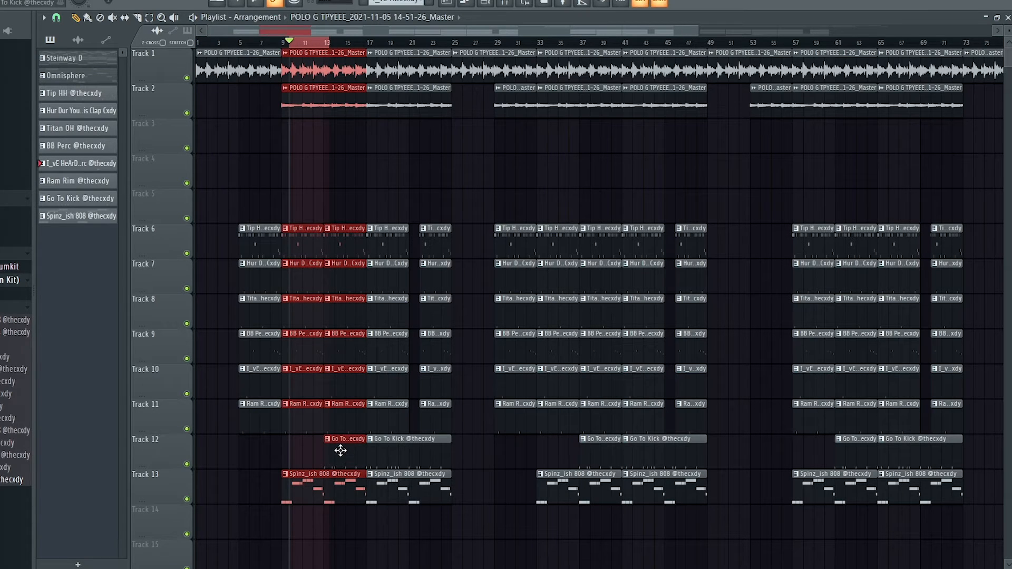
scroll(338, 38, "down", 5)
scroll(340, 38, "up", 5)
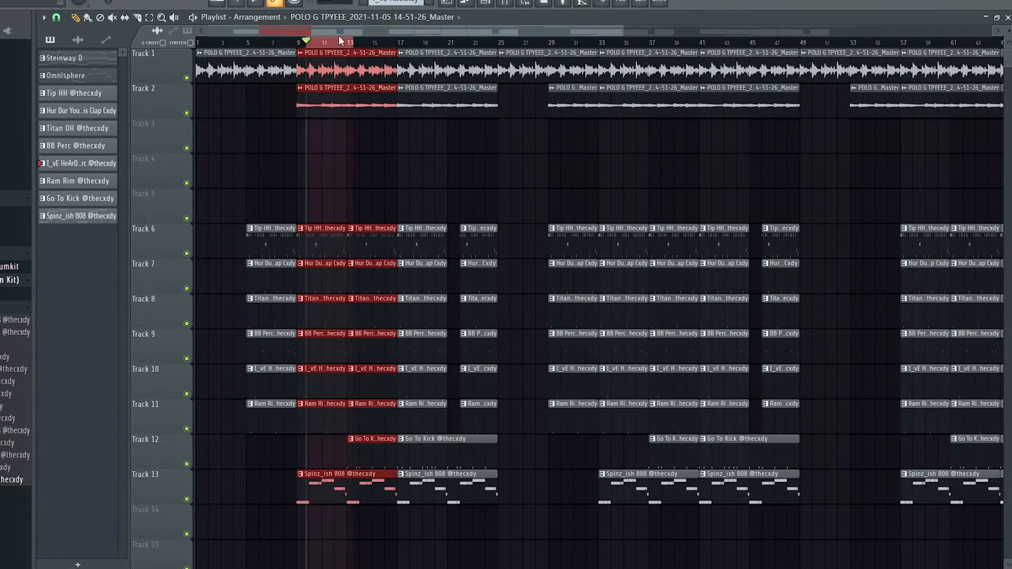
left_click_drag(354, 40, 495, 39)
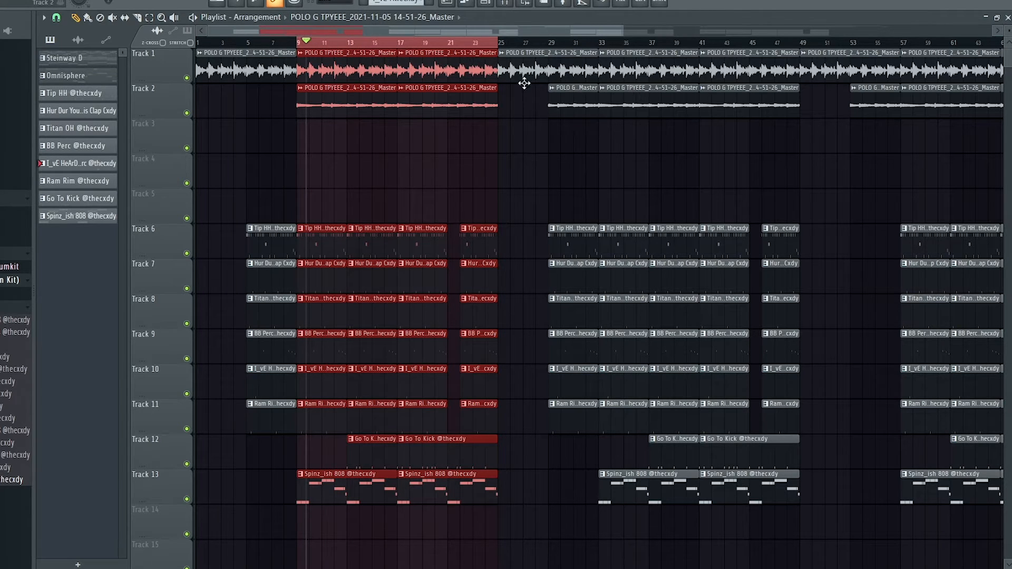
Extend the highlighted range across all tracks from bar 25 to bar 73.
left_click_drag(524, 83, 590, 522)
left_click_drag(613, 72, 788, 538)
scroll(779, 316, "down", 2)
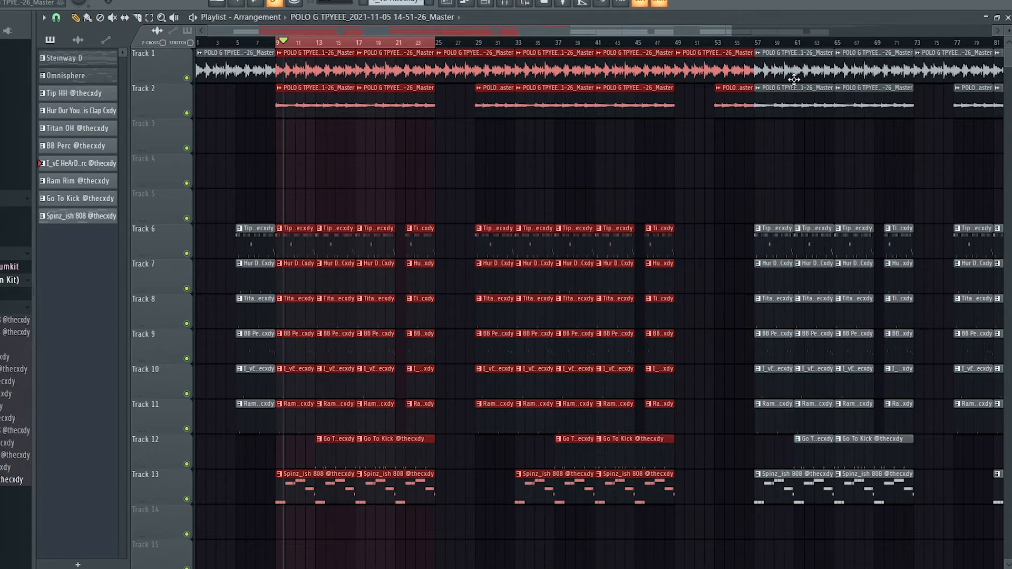
left_click_drag(794, 49, 911, 530)
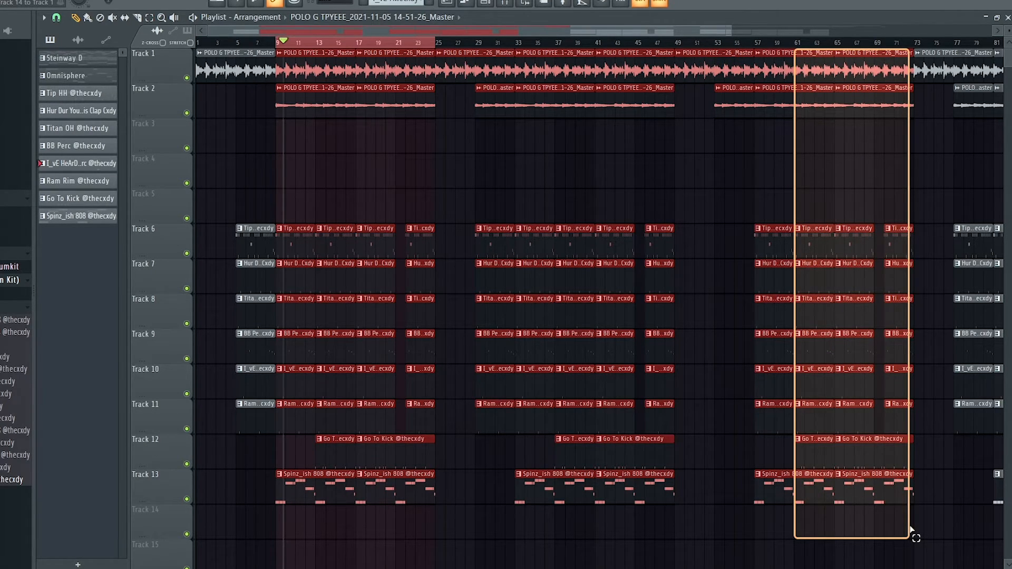
left_click_drag(911, 529, 911, 529)
scroll(790, 395, "down", 1)
left_click_drag(672, 261, 647, 364)
scroll(685, 304, "down", 2)
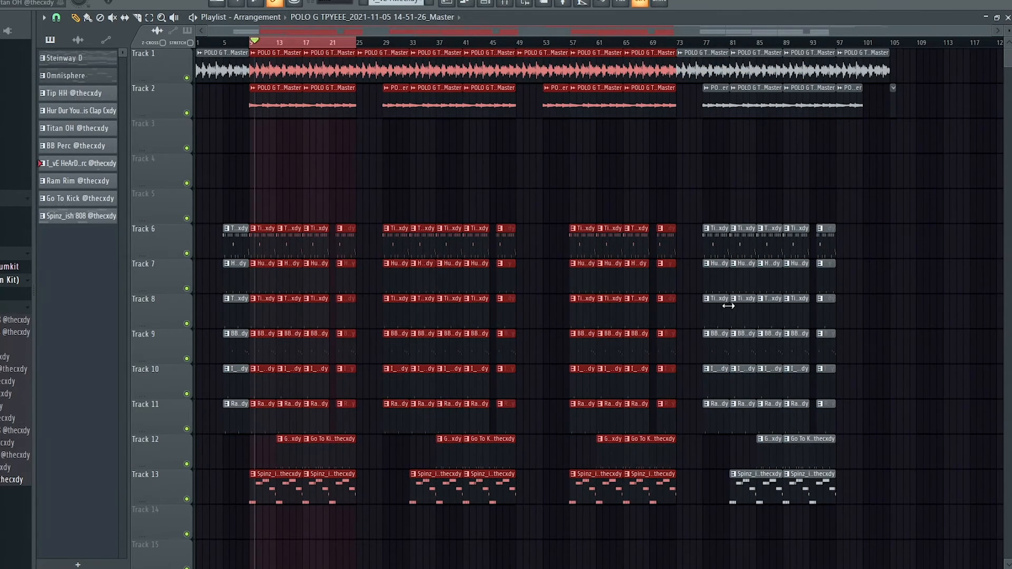
Add the closing sections from bar 73 to bar 97 to the highlight and clear the whole selection.
left_click_drag(690, 48, 734, 433)
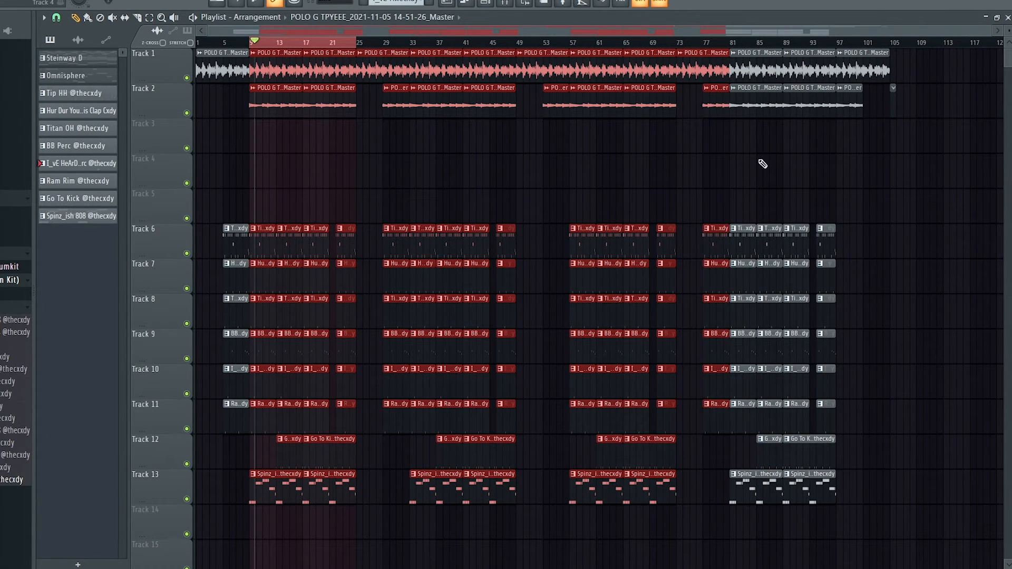
left_click_drag(762, 49, 847, 455)
scroll(850, 448, "up", 1)
left_click_drag(861, 128, 830, 299)
key("ctrl+d")
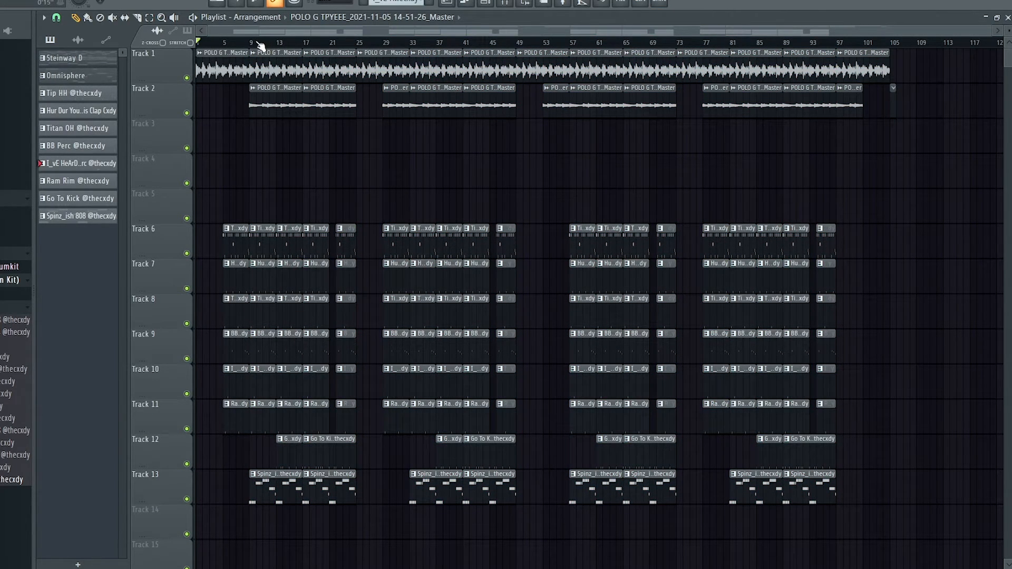
left_click_drag(257, 42, 61, 35)
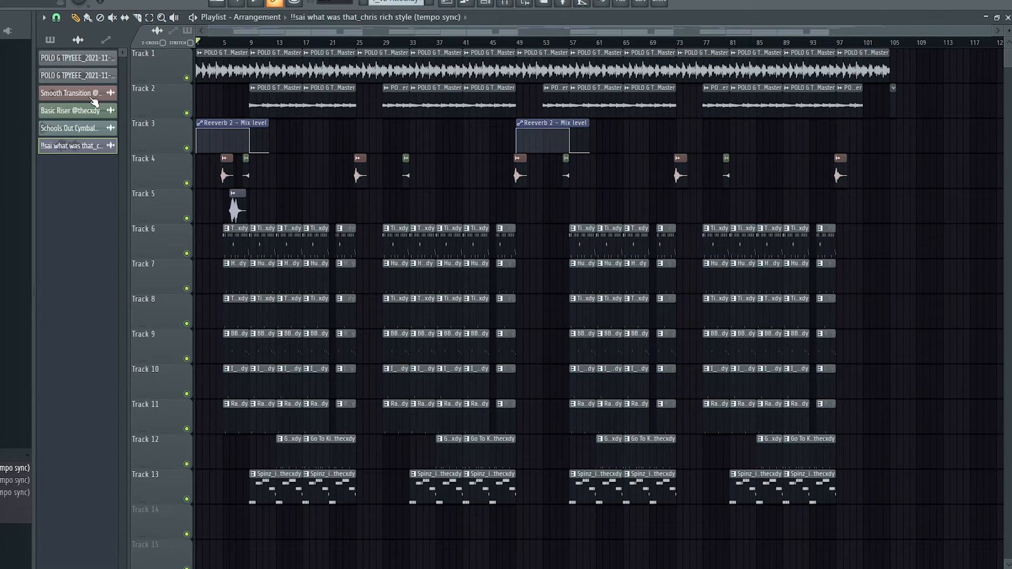
Review the chords and melody of the Steinway D pattern in the piano roll and return to the playlist.
left_click(49, 40)
double_click(75, 63)
scroll(463, 176, "down", 3)
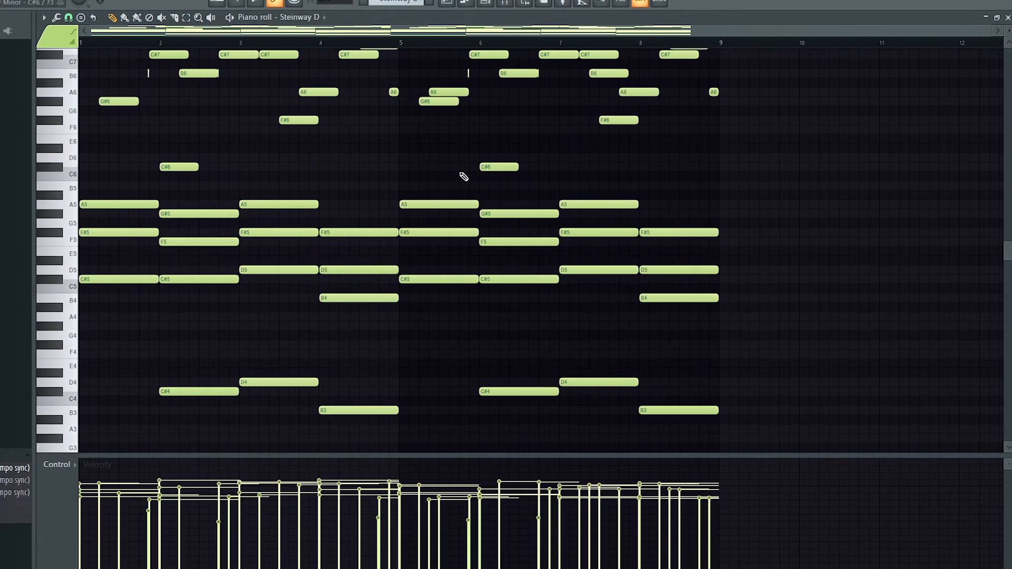
scroll(463, 176, "up", 4)
left_click_drag(1007, 31, 1007, 42)
scroll(472, 167, "down", 5)
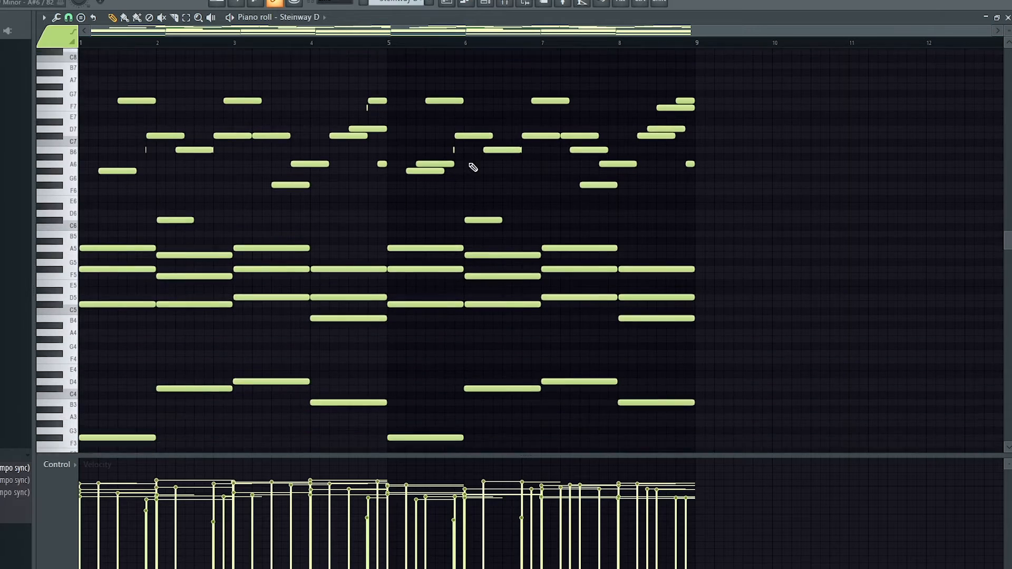
scroll(685, 221, "up", 1)
left_click_drag(843, 233, 116, 9)
key("F5")
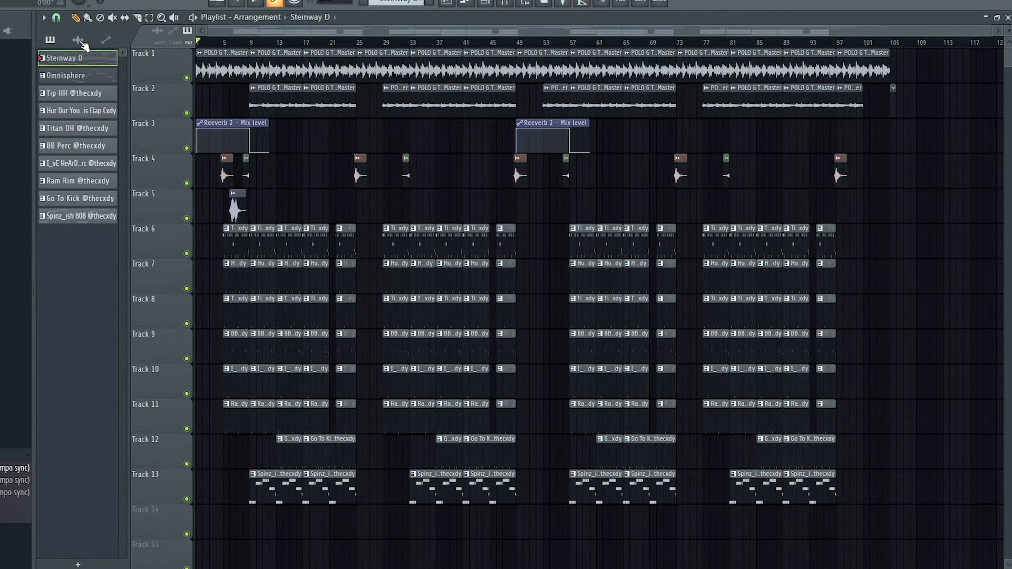
Review the notes of the Tip HH and Spinz_ish 808 patterns in the piano roll.
double_click(237, 245)
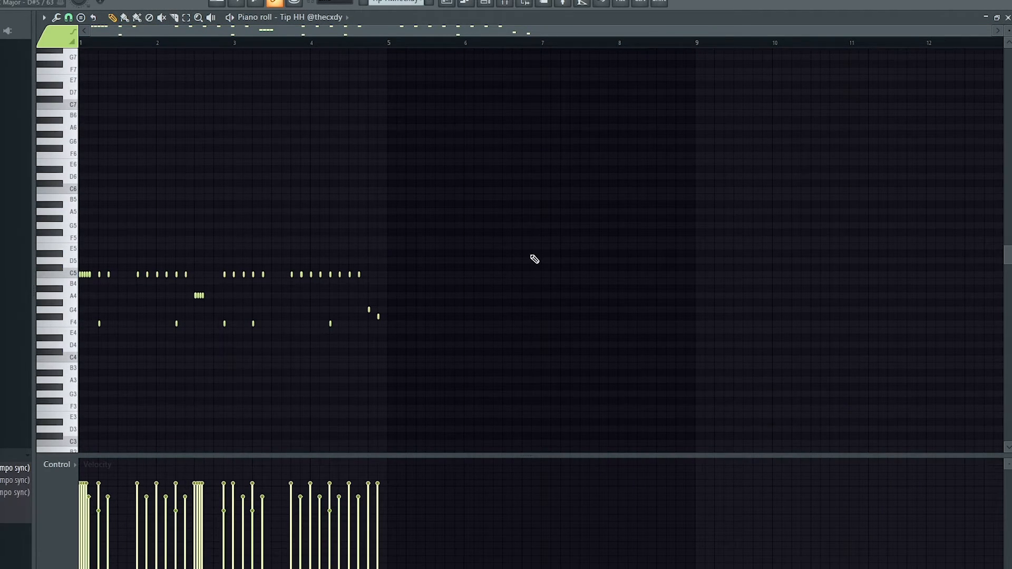
left_click(446, 2)
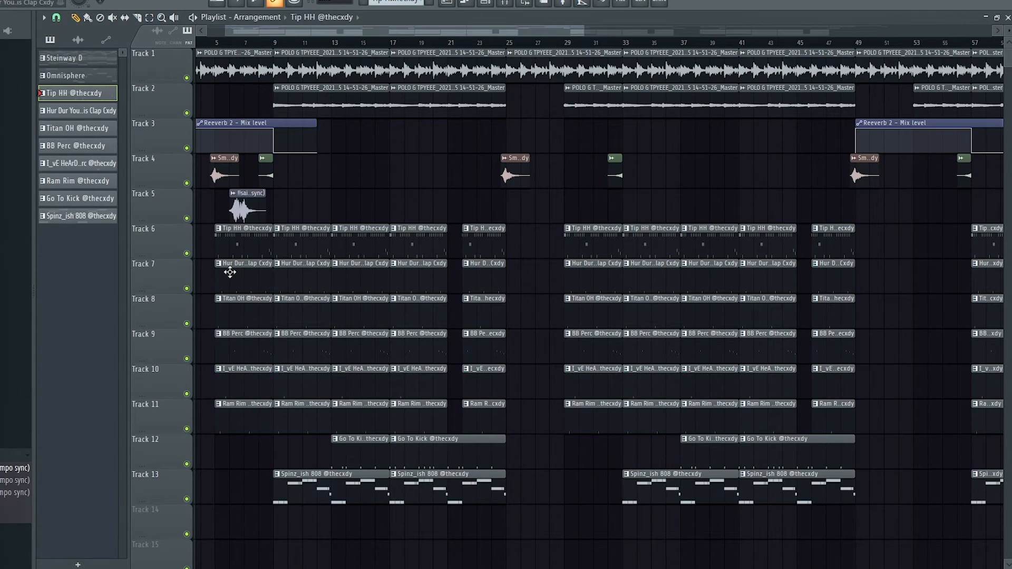
double_click(310, 477)
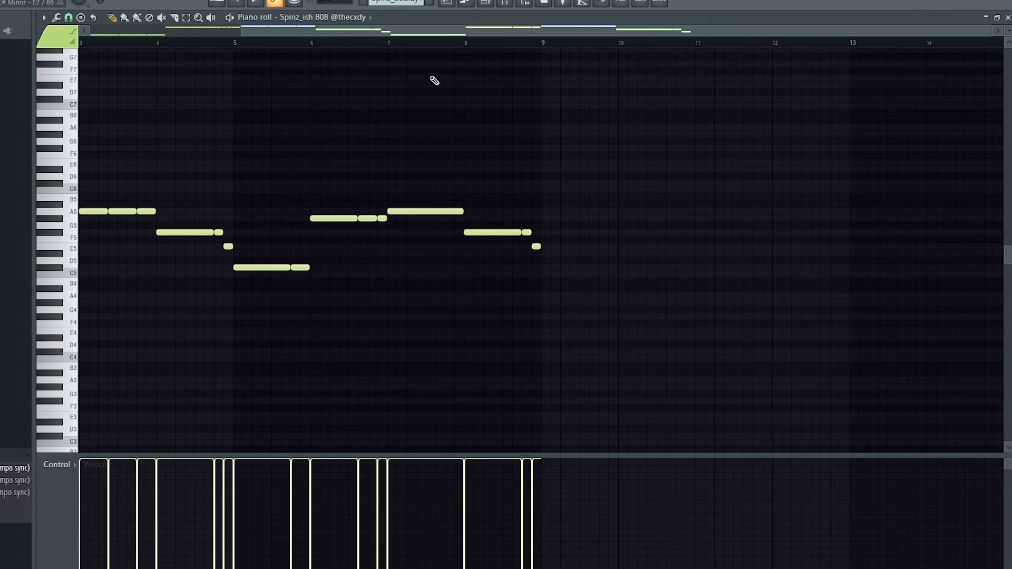
left_click_drag(428, 34, 171, 113)
left_click(446, 2)
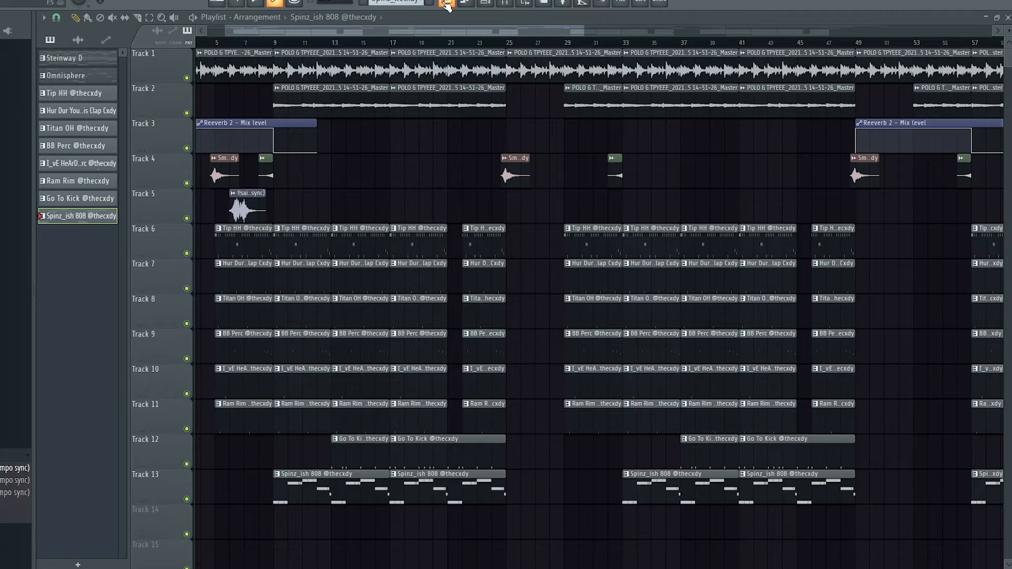
Highlight the Reeverb 2 automation and the intro's effect clips on tracks 3 to 5, clear the selection and play the arrangement.
scroll(266, 214, "down", 2)
left_click_drag(225, 100, 190, 164)
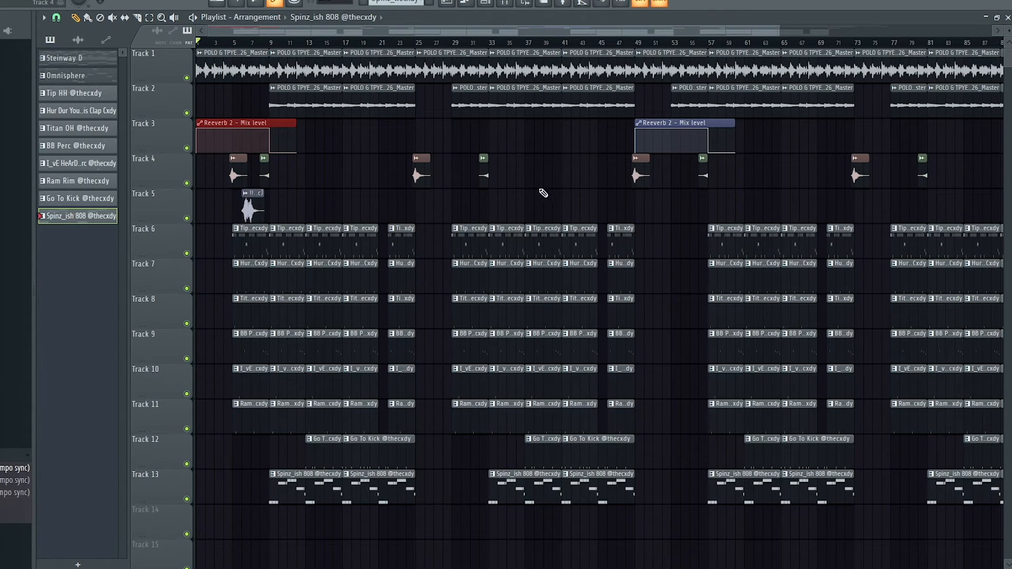
left_click_drag(664, 116, 676, 158)
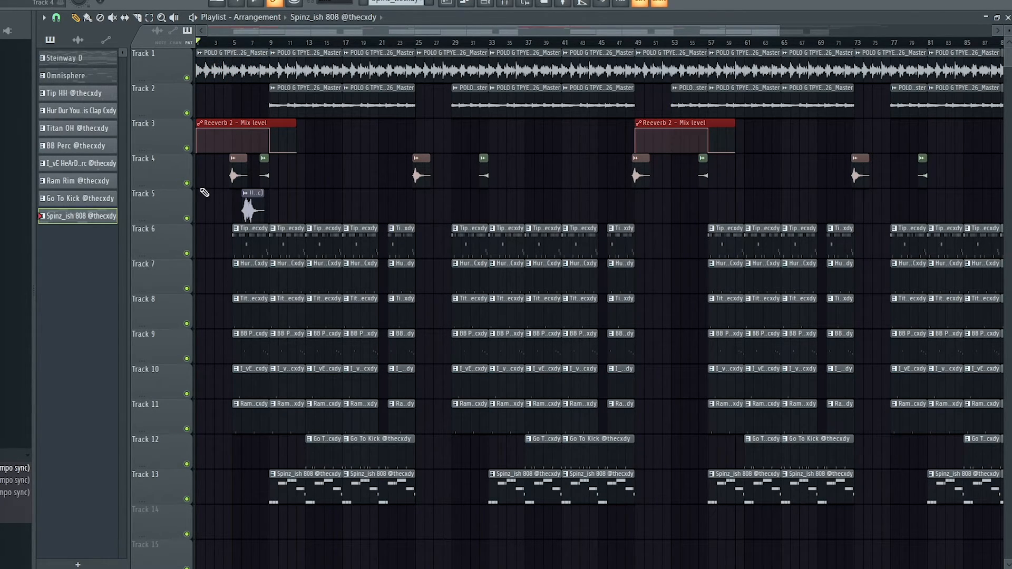
left_click_drag(223, 178, 299, 181)
left_click_drag(205, 220, 279, 211)
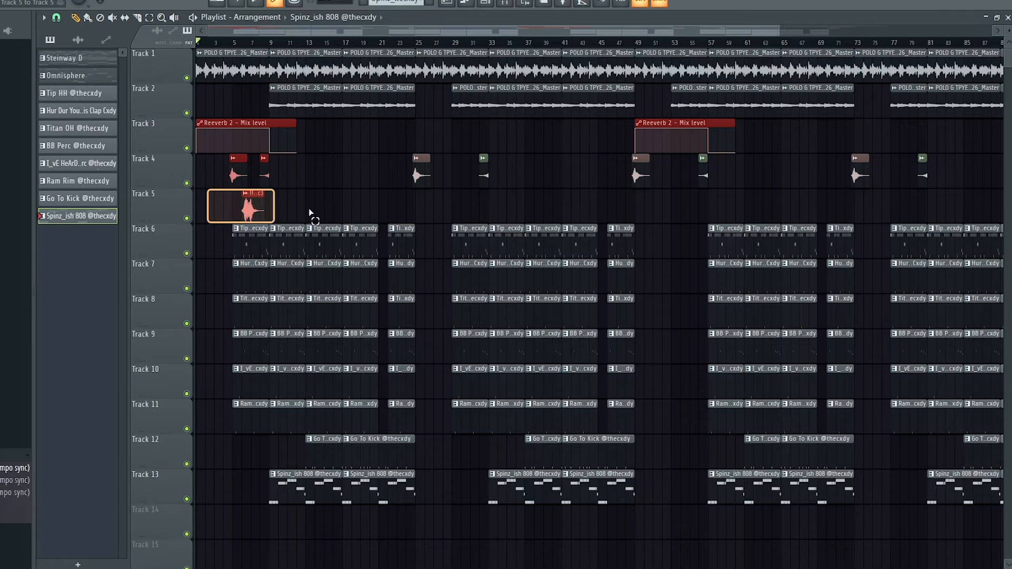
scroll(350, 223, "down", 2)
left_click(283, 220)
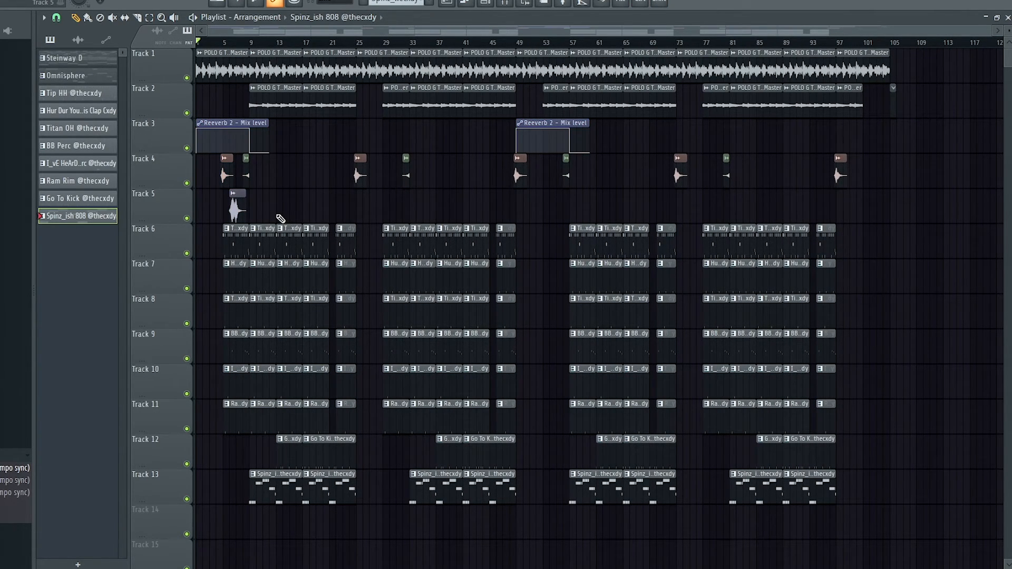
key("space")
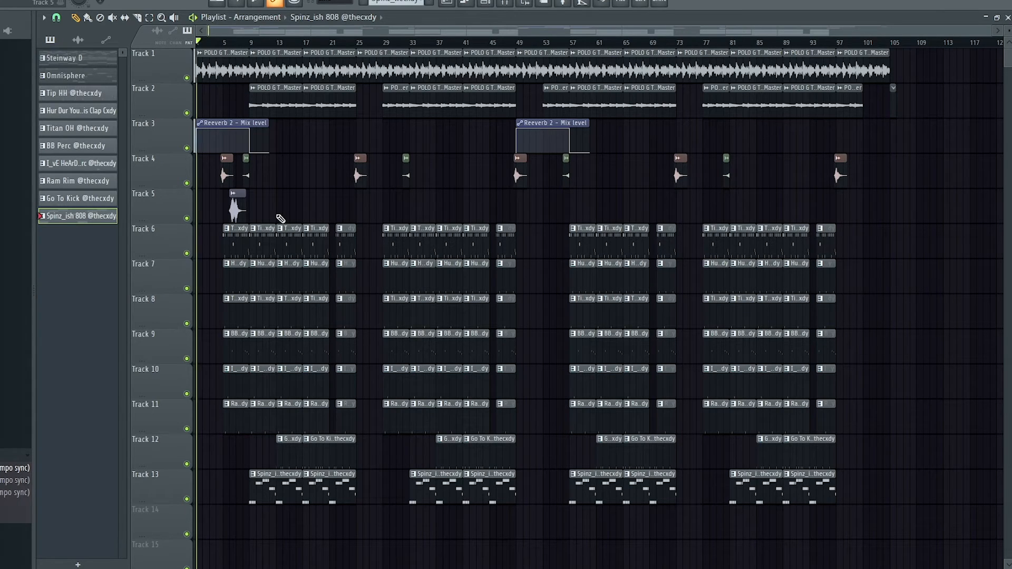